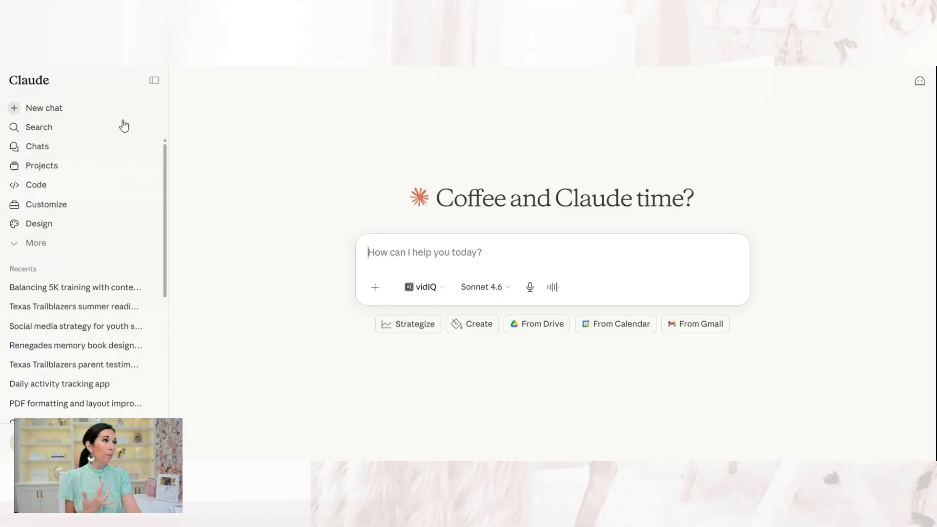
# Open the TT Quote Graphics project from the list of projects
pyautogui.click(74, 168)
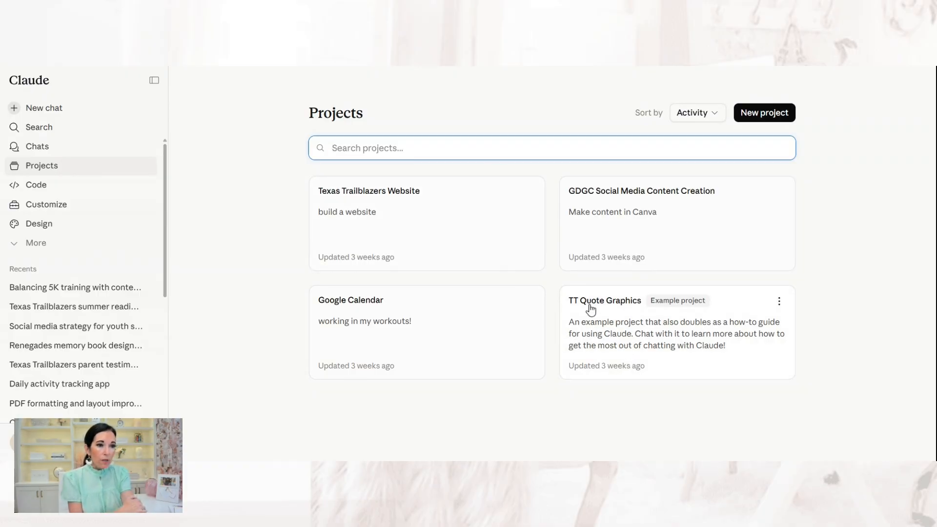
pyautogui.click(641, 336)
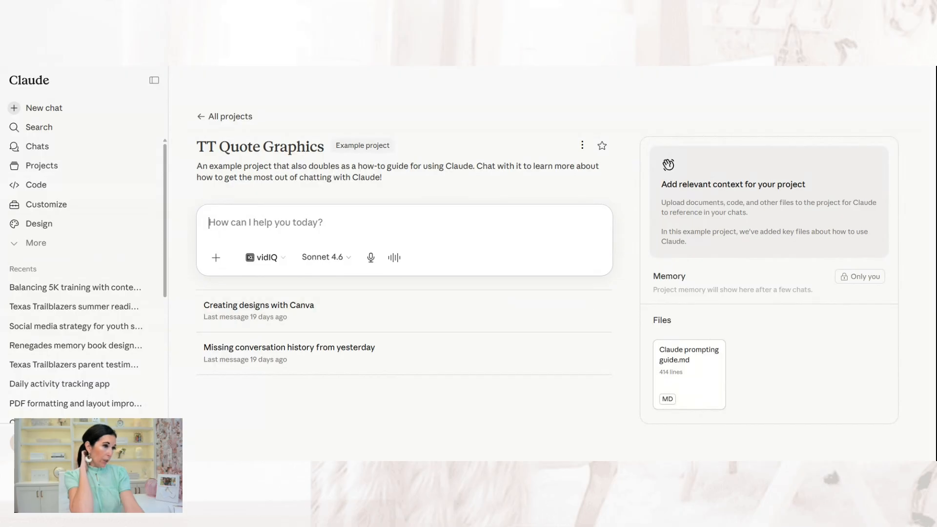
pyautogui.click(216, 262)
pyautogui.moveTo(267, 370)
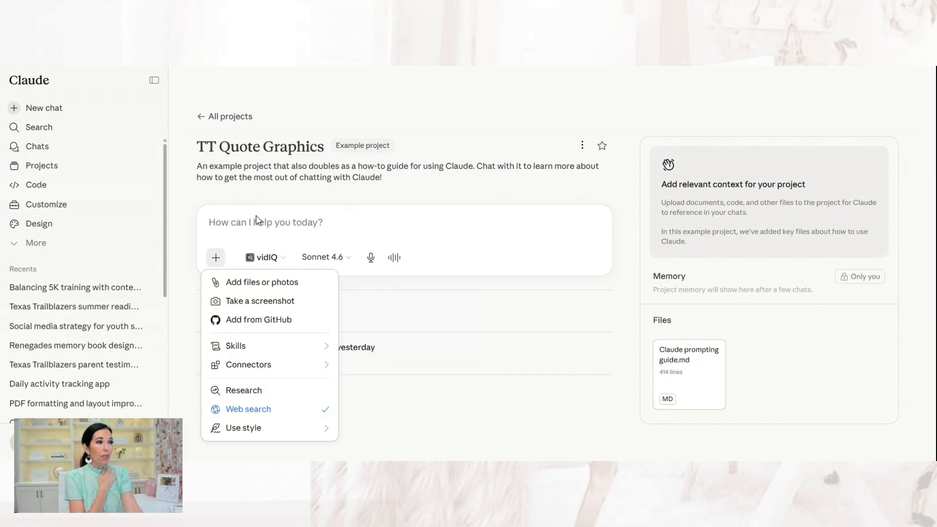
pyautogui.press('Escape')
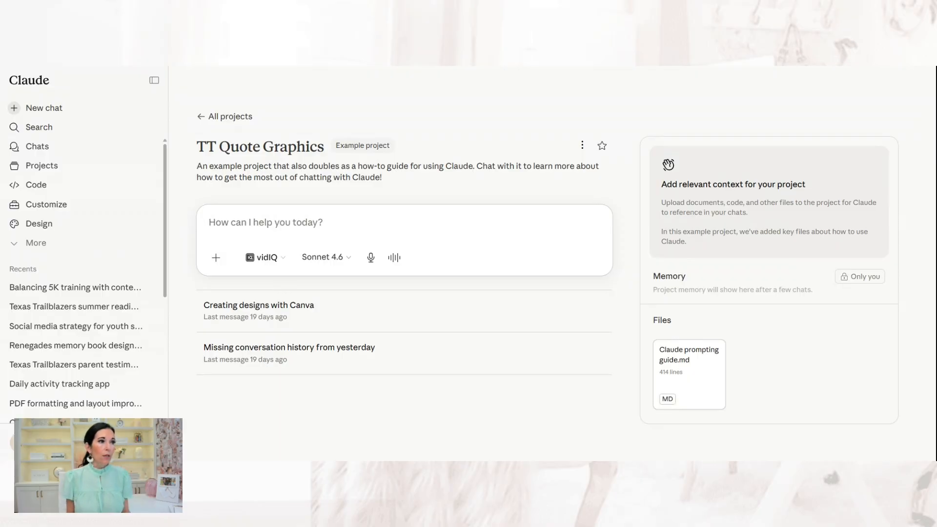
# Start the message: "Hello! I would like you to create some graphics for me, I want them to be inspiring quotes, here are some examples attached. Please"
pyautogui.write('Hello!')
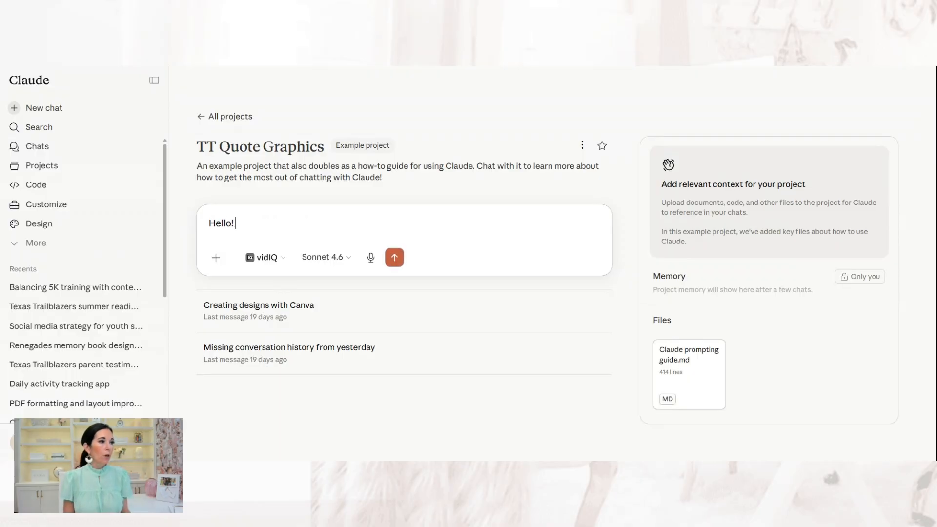
pyautogui.write(' I would like you to c')
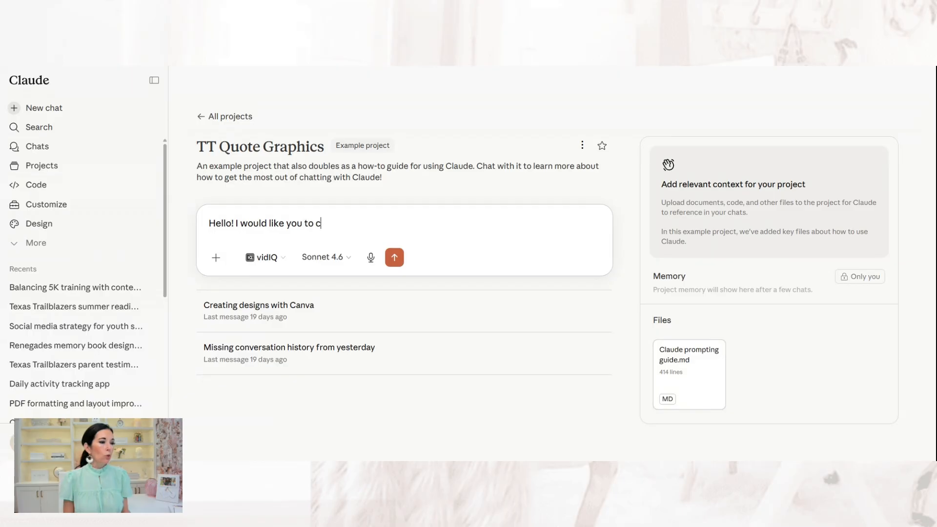
pyautogui.write('reate some graphics')
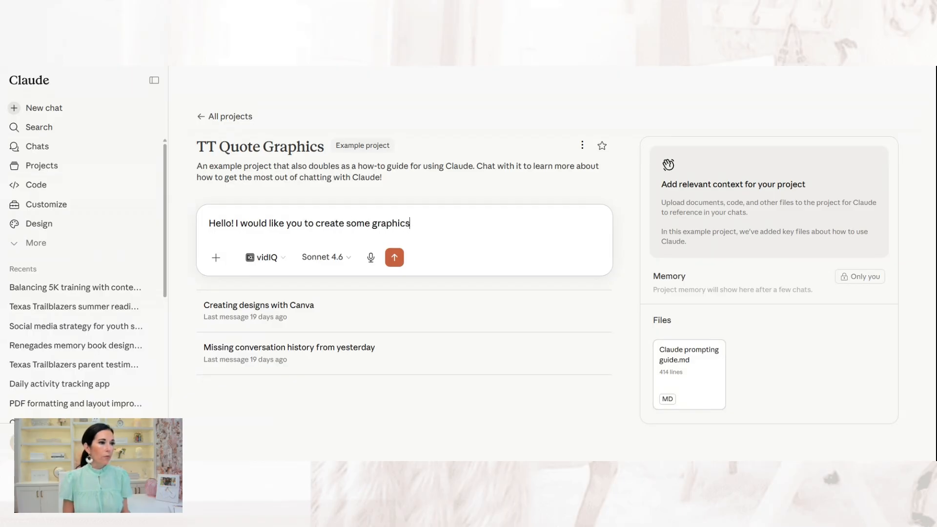
pyautogui.write(' for me, I want')
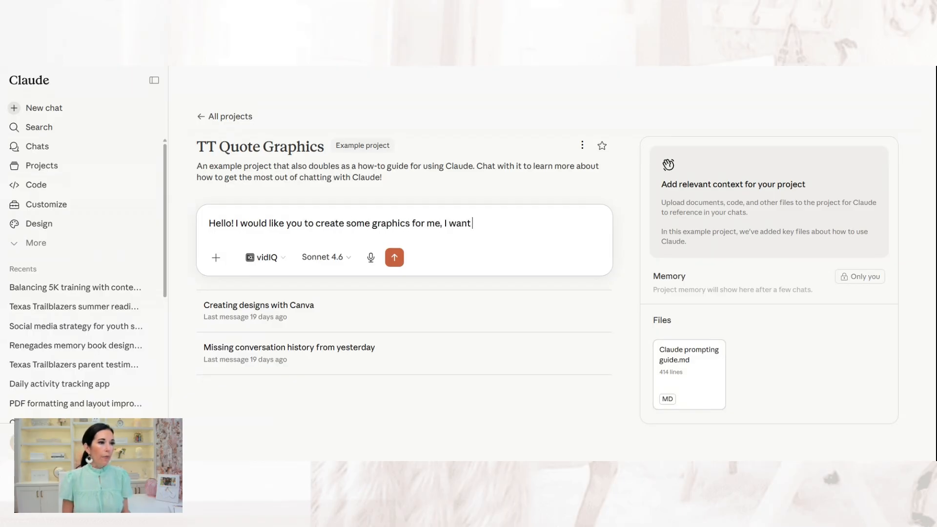
pyautogui.write(' them to be inspiring')
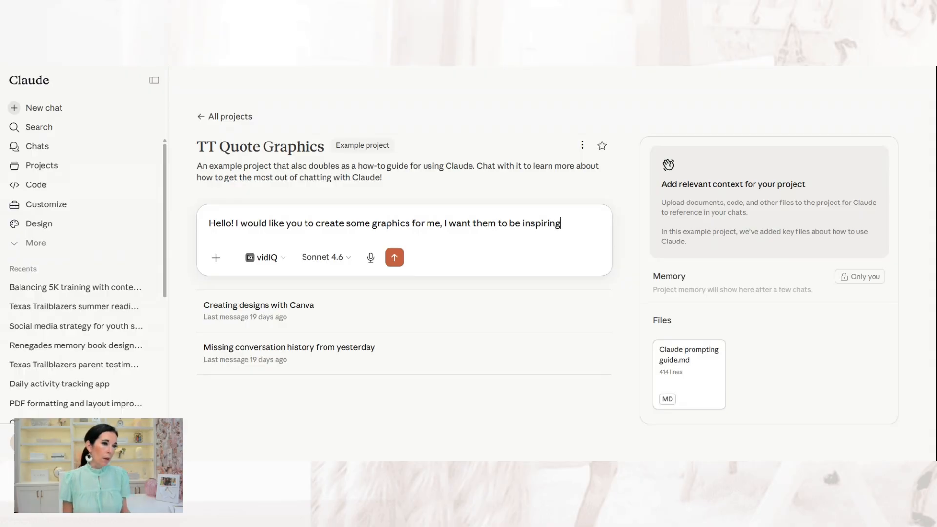
pyautogui.write(' quotes, h')
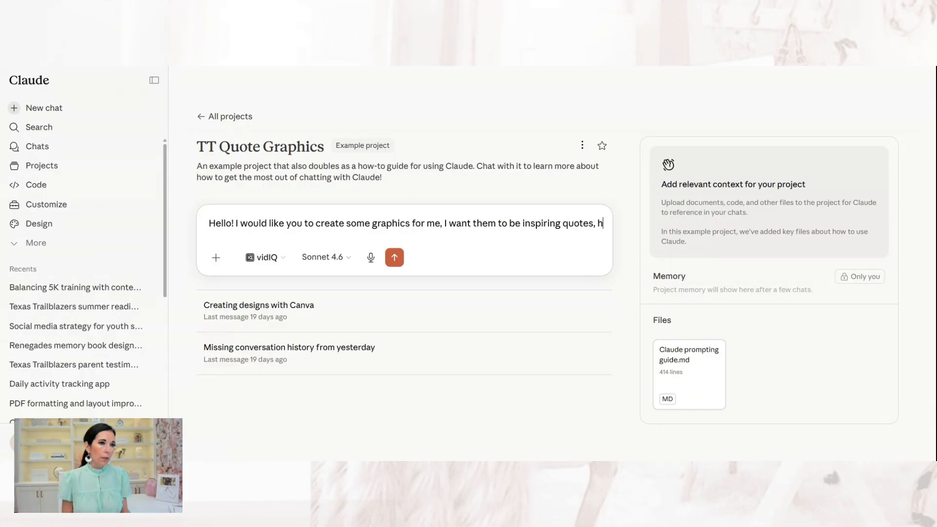
pyautogui.write('ere are some examples attached. Please')
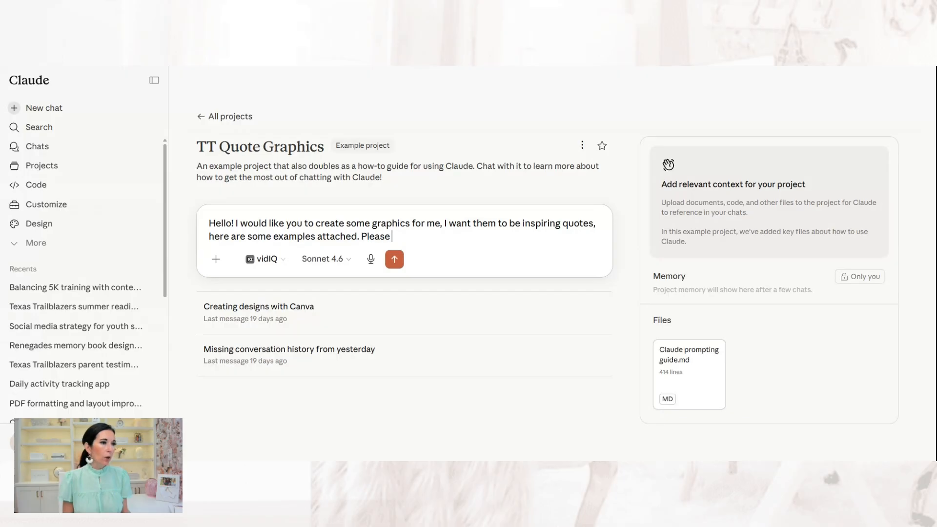
# Finish the message with "go into my Canva account and find the Texas Trailblazers project folder and put them there.", attach the four example graphics and send it
pyautogui.write('into my')
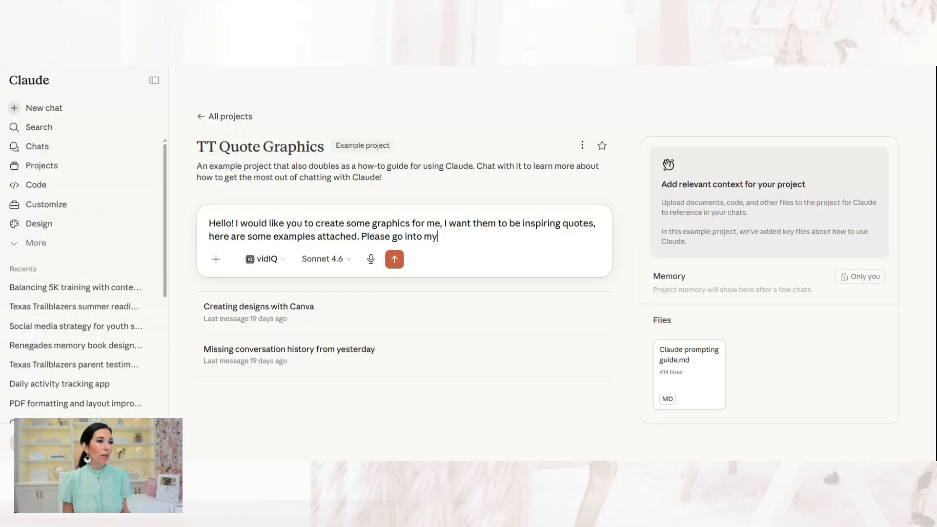
pyautogui.write(' Canva accou')
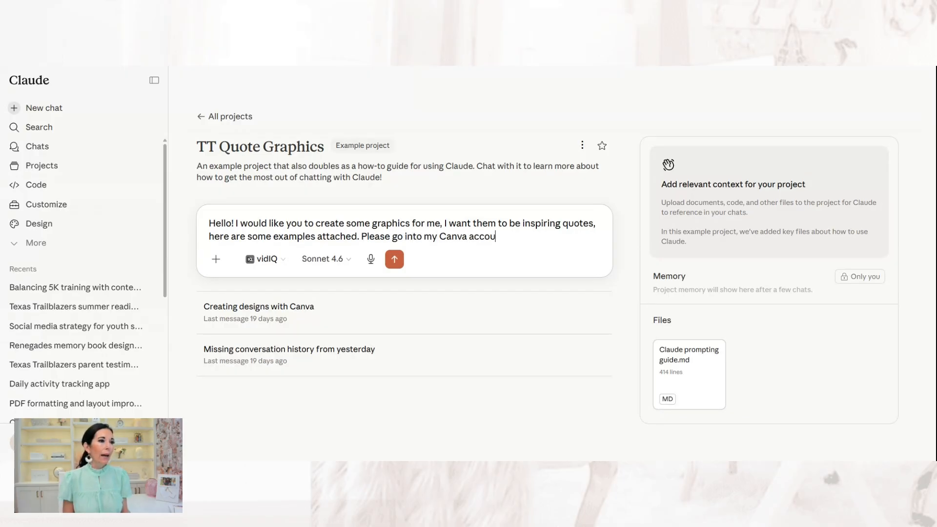
pyautogui.write('nt and find the Te')
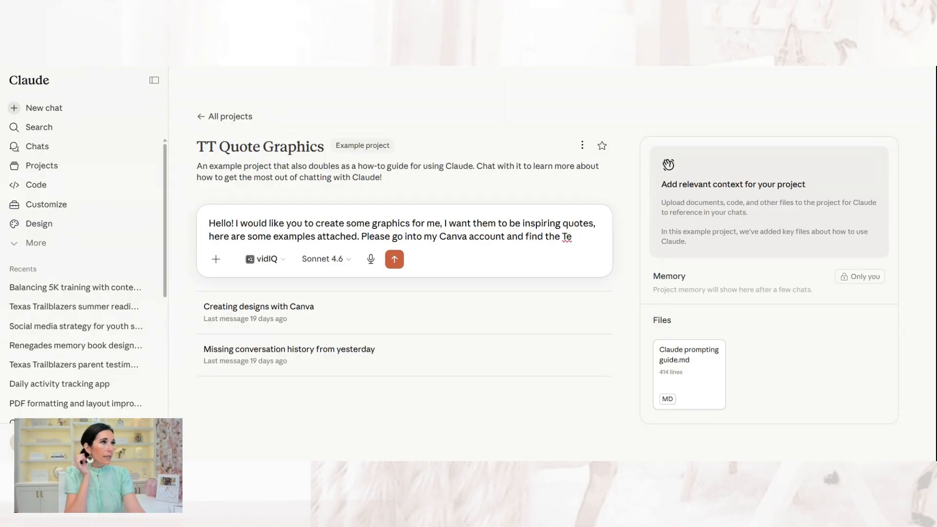
pyautogui.write('xas')
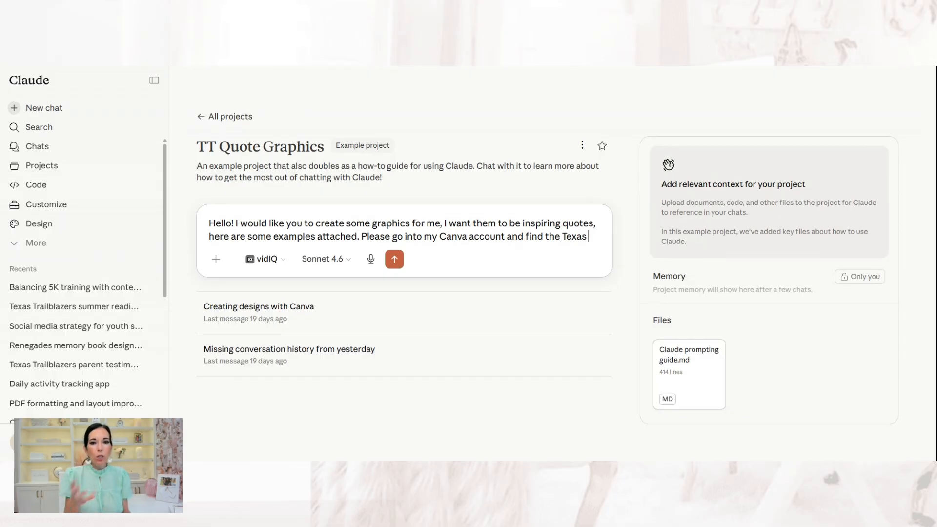
pyautogui.write(' T')
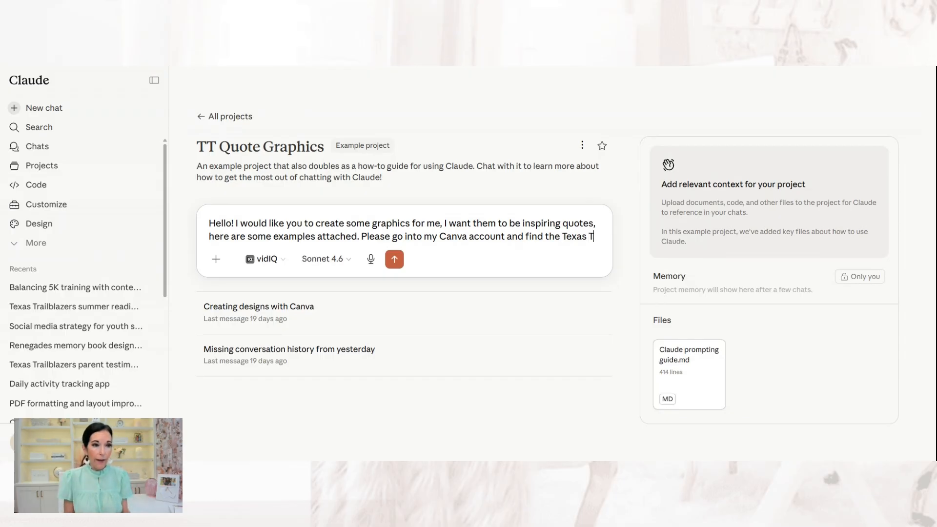
pyautogui.write('railblazers')
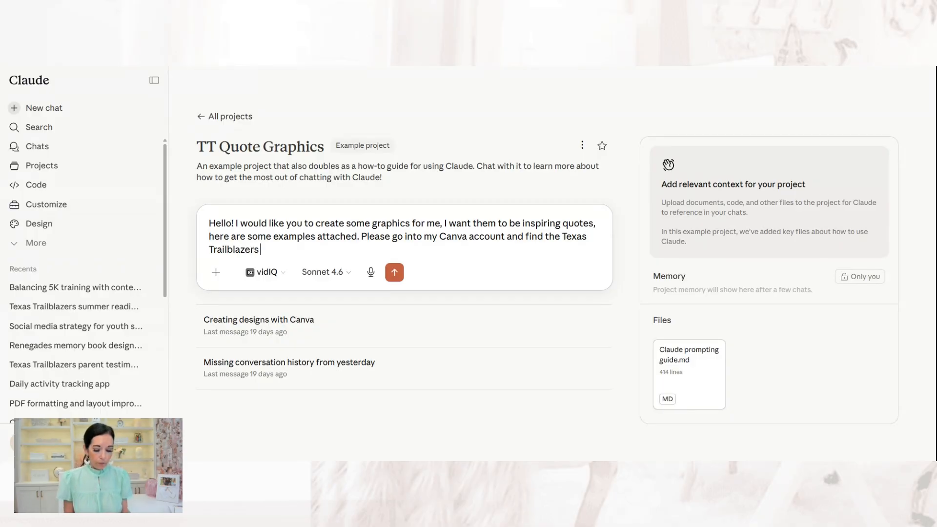
pyautogui.write('project folde')
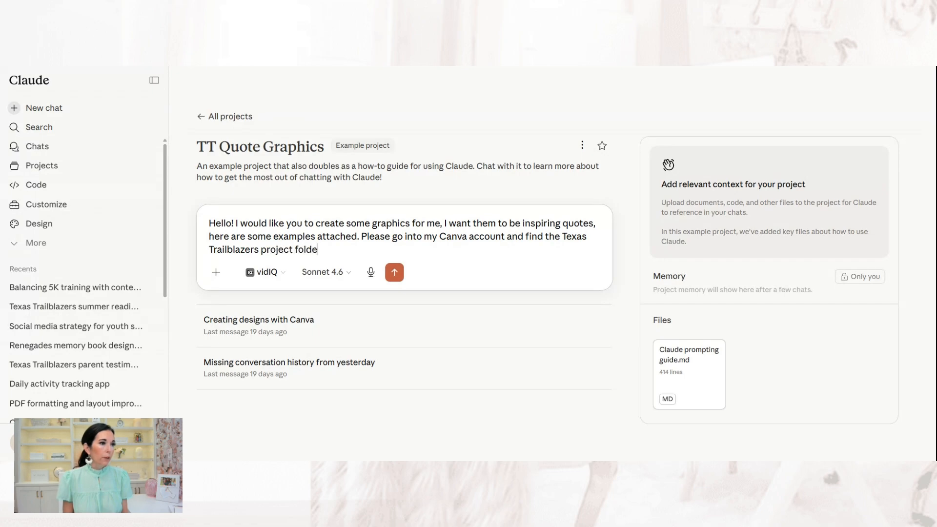
pyautogui.write('r and put them there.')
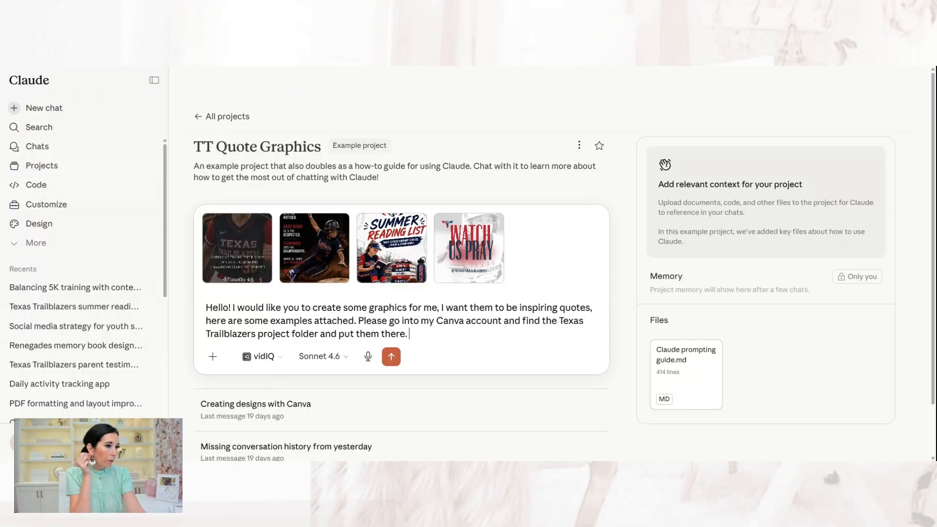
pyautogui.click(391, 357)
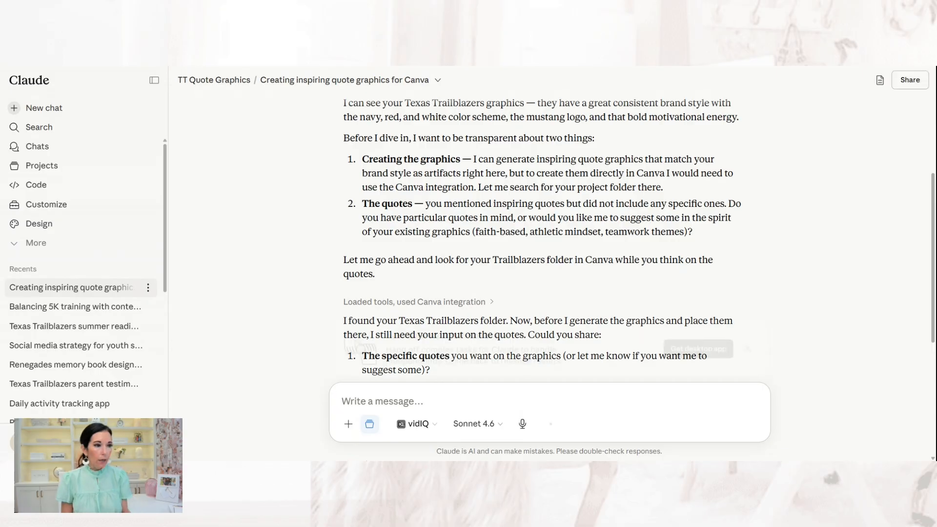
# Dismiss the Cowork suggestion and begin the reply: "I want you to choose some NEW quotes for me to use please, anything that is inspiring!"
pyautogui.scroll(-4, 322, 284)
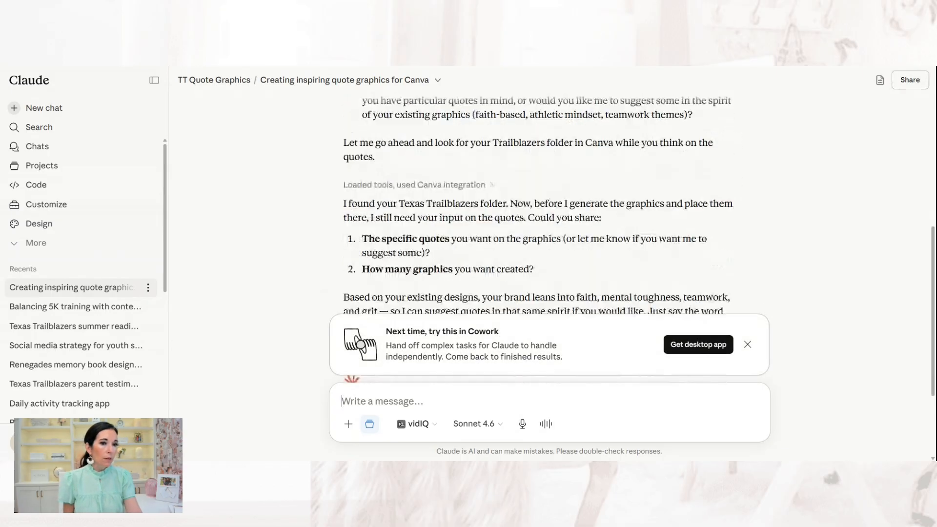
pyautogui.click(755, 351)
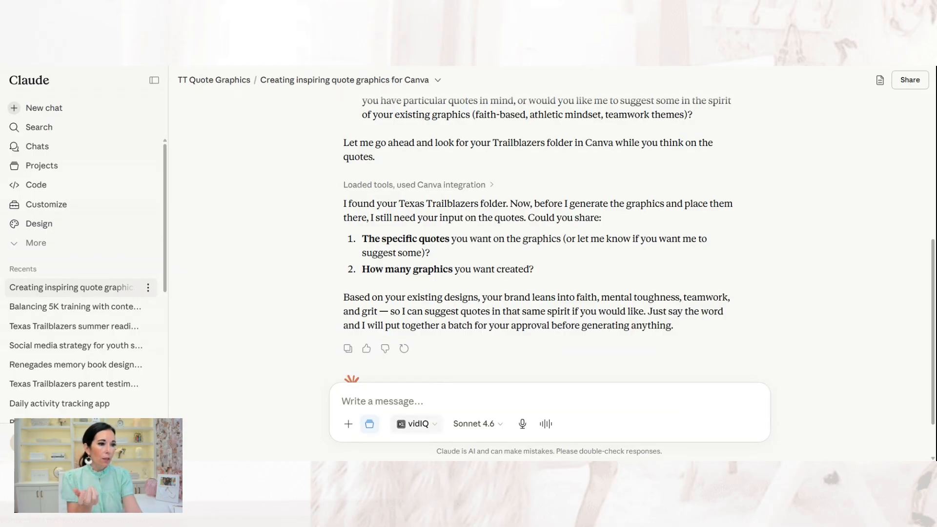
pyautogui.write('I')
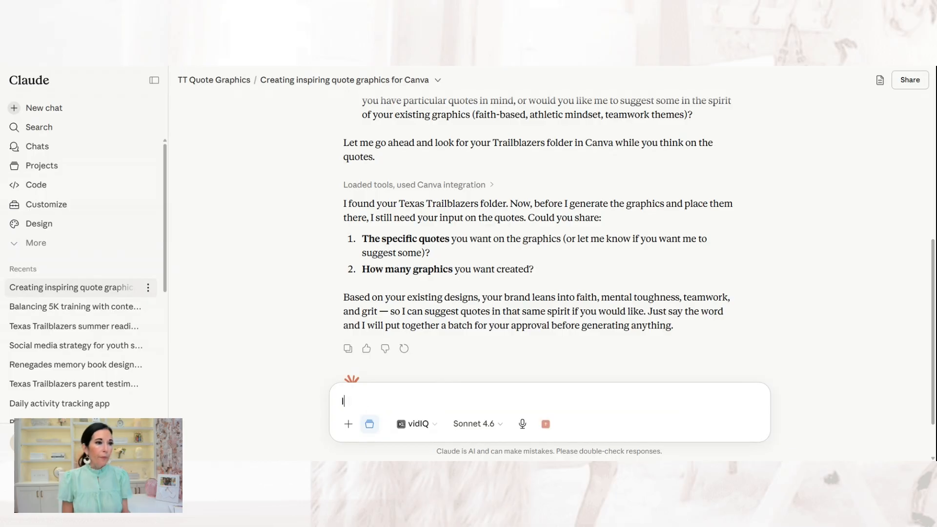
pyautogui.write(' want you to')
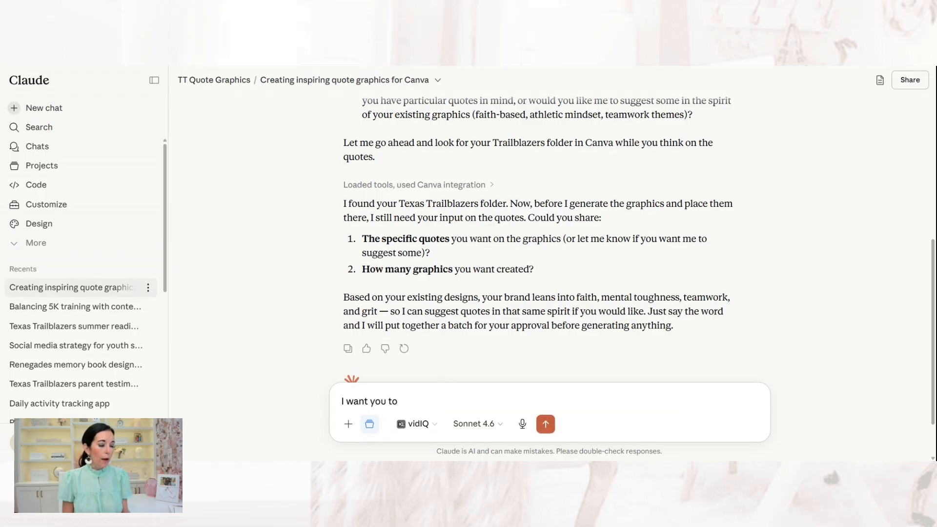
pyautogui.write(' choose some NEW ')
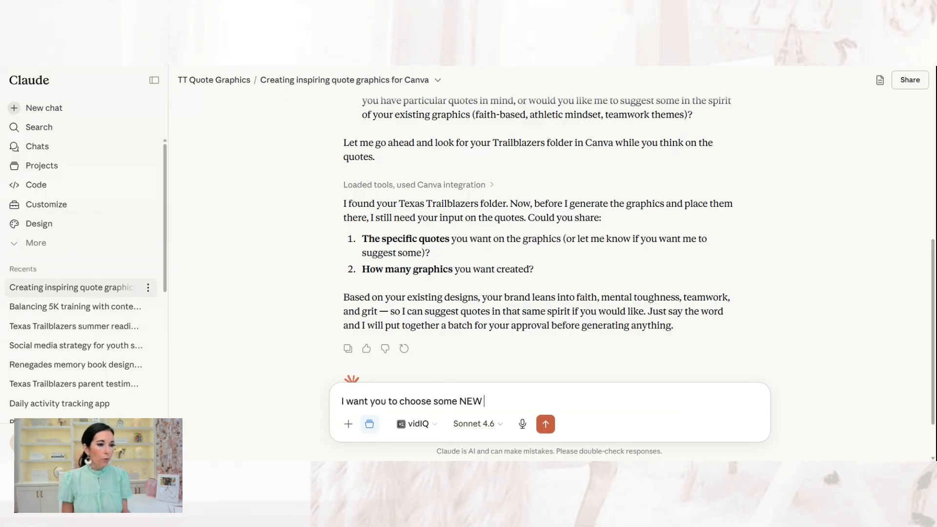
pyautogui.write('quotes for me to')
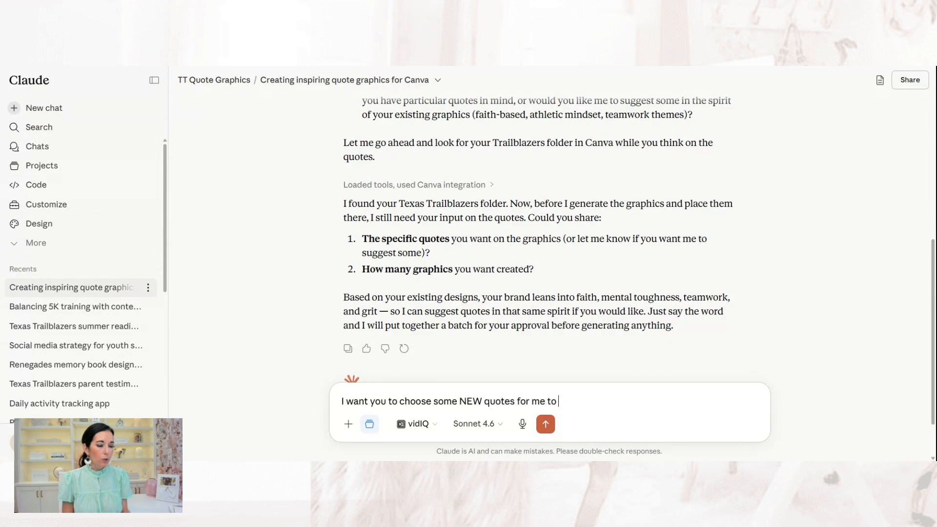
pyautogui.write(' use please')
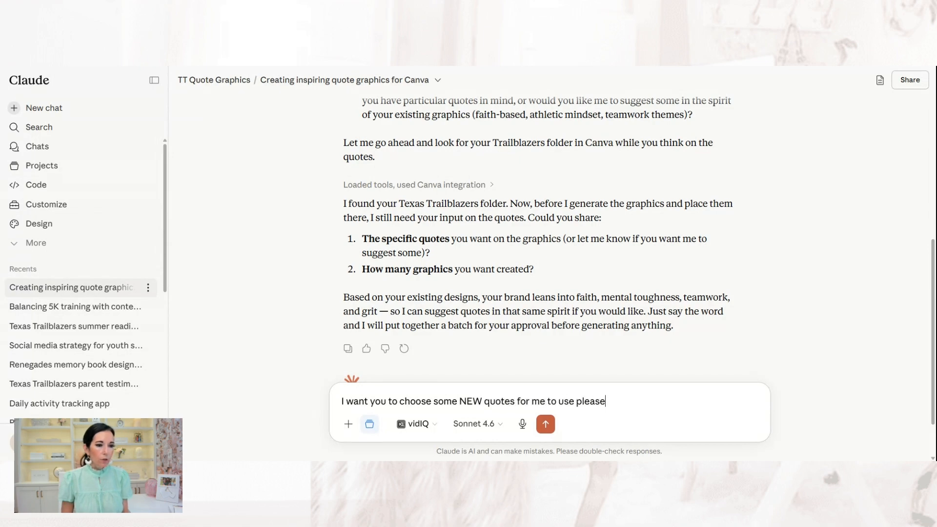
pyautogui.write(', anything that is in')
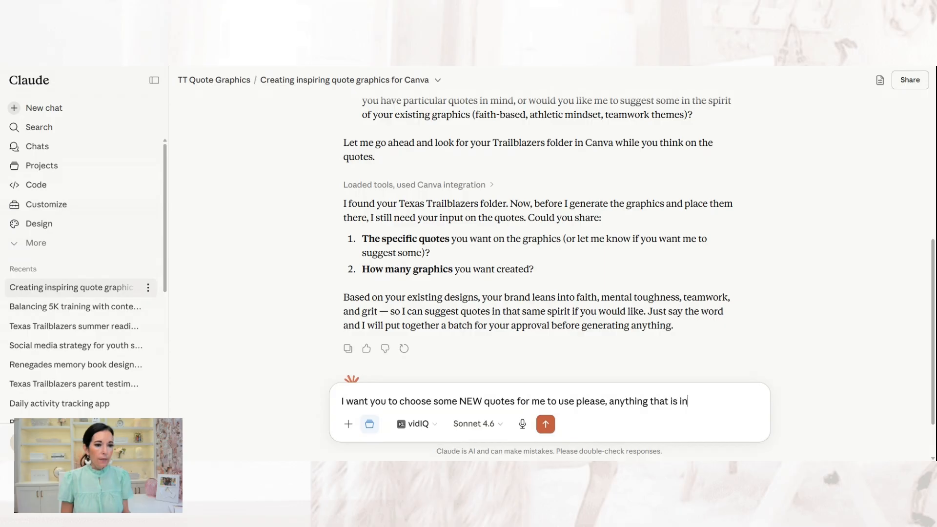
pyautogui.write('spiring!')
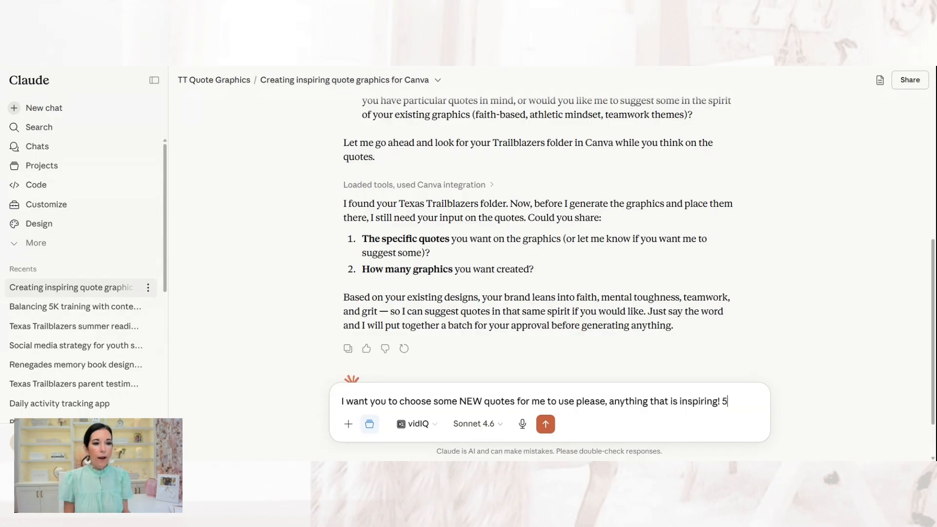
# Complete the reply with "5 graphics please, I prefer them to be 4:5" and send it
pyautogui.write(' 5 graphics plea')
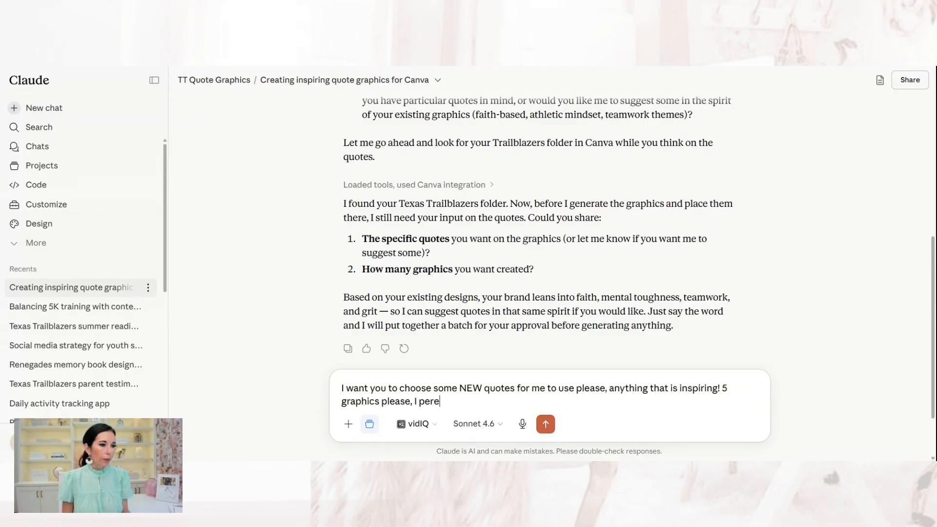
pyautogui.write('se, I prefer them to be 4:5')
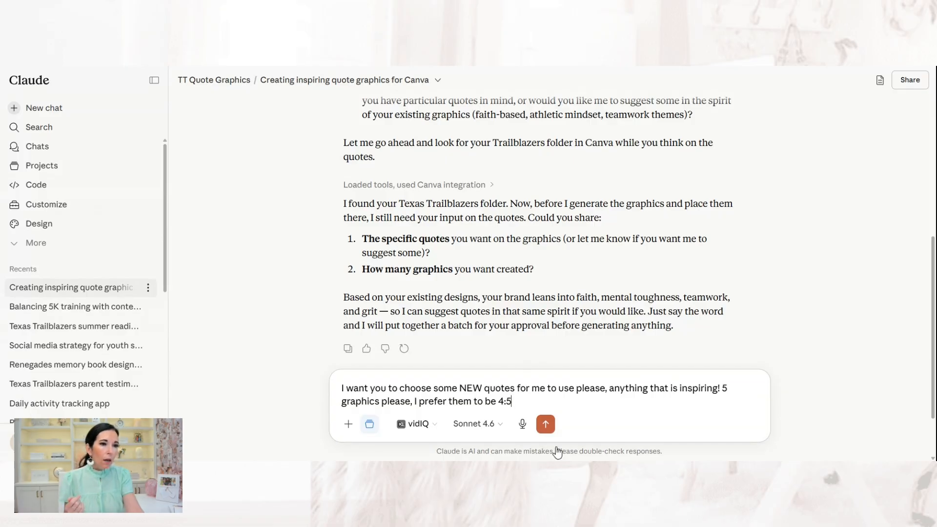
pyautogui.click(546, 424)
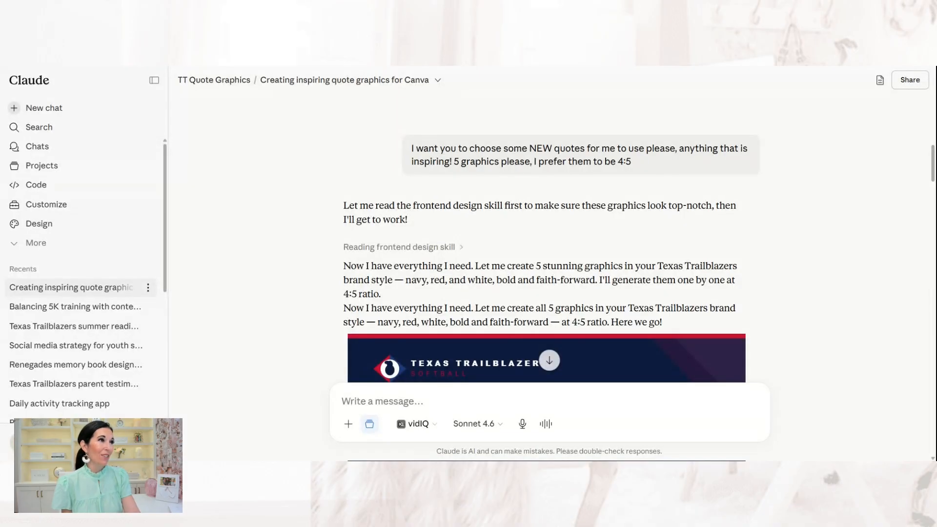
# Review the five generated Texas Trailblazers quote graphics, checking each one's quote text, layout and branding
pyautogui.scroll(-2, 289, 252)
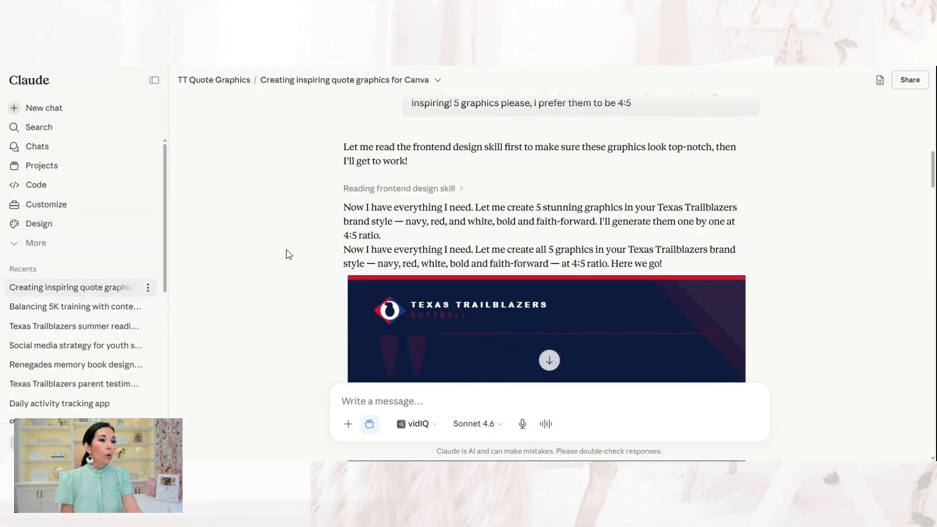
pyautogui.scroll(-5, 302, 259)
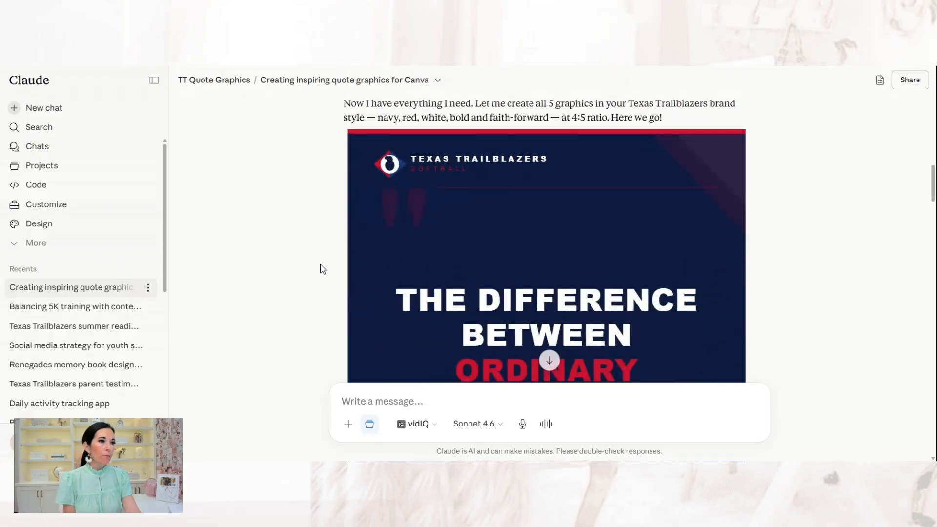
pyautogui.scroll(-3, 317, 244)
pyautogui.scroll(2, 320, 224)
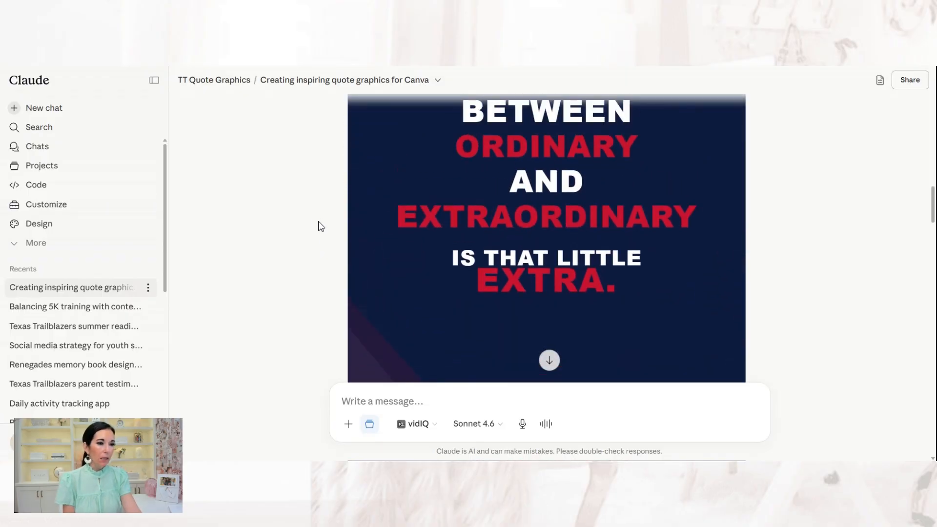
pyautogui.scroll(-7, 326, 232)
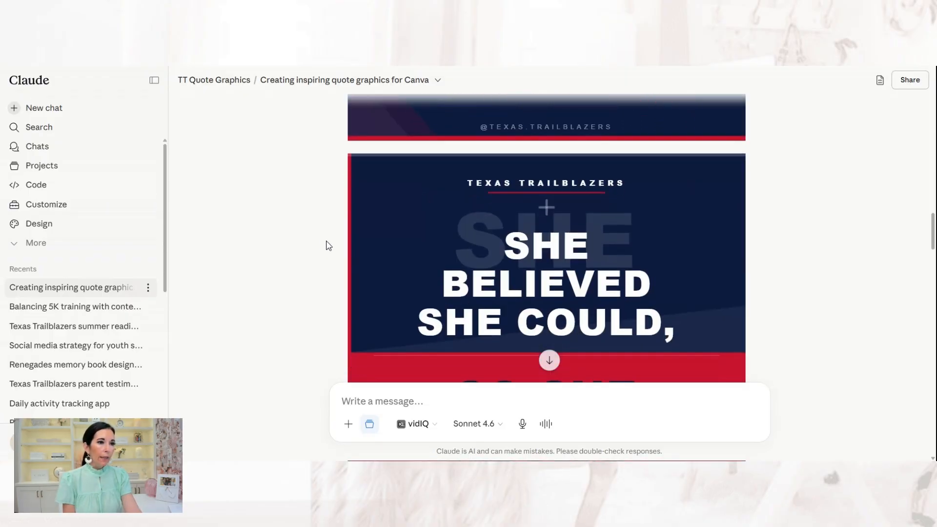
pyautogui.scroll(-5, 322, 252)
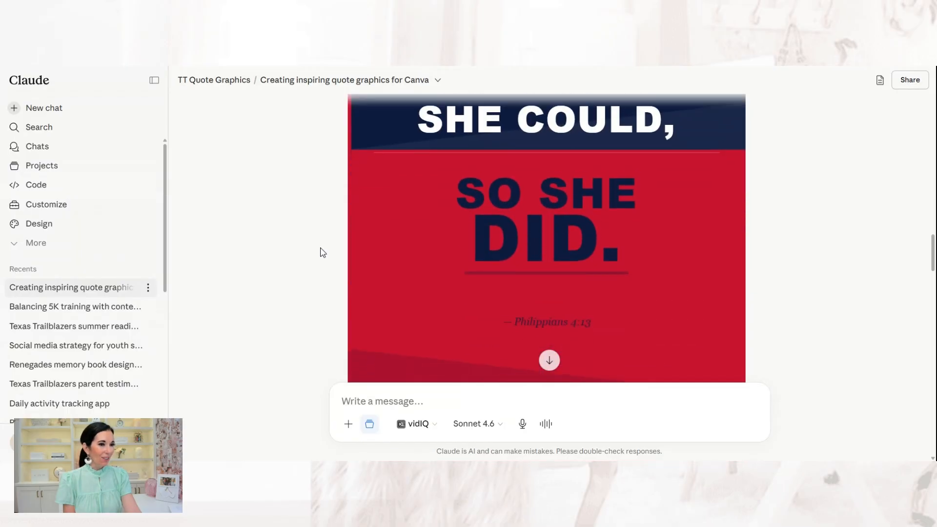
pyautogui.scroll(-5, 322, 253)
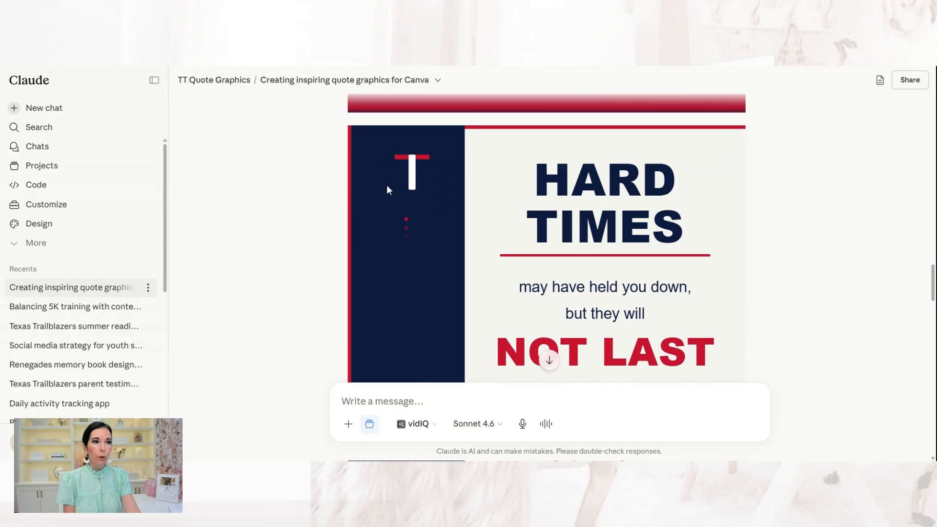
pyautogui.scroll(-5, 301, 270)
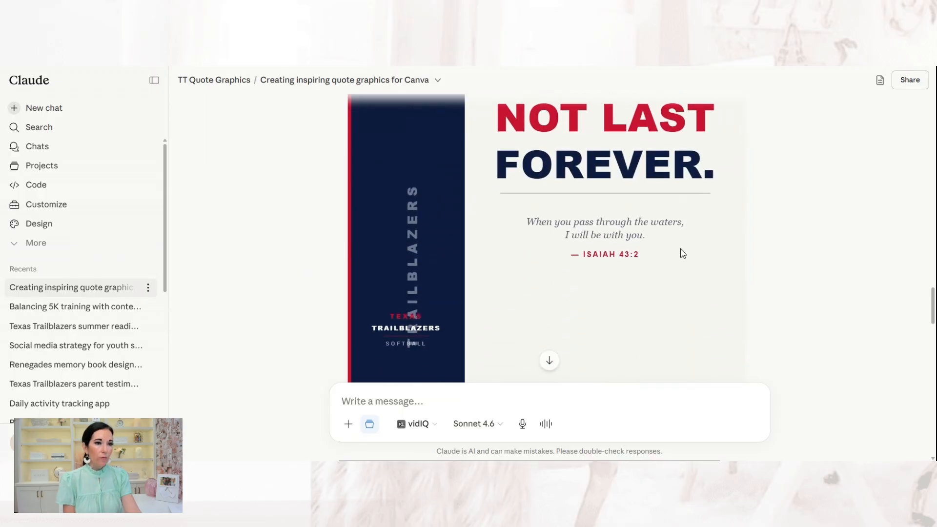
pyautogui.scroll(5, 683, 253)
pyautogui.scroll(-5, 531, 236)
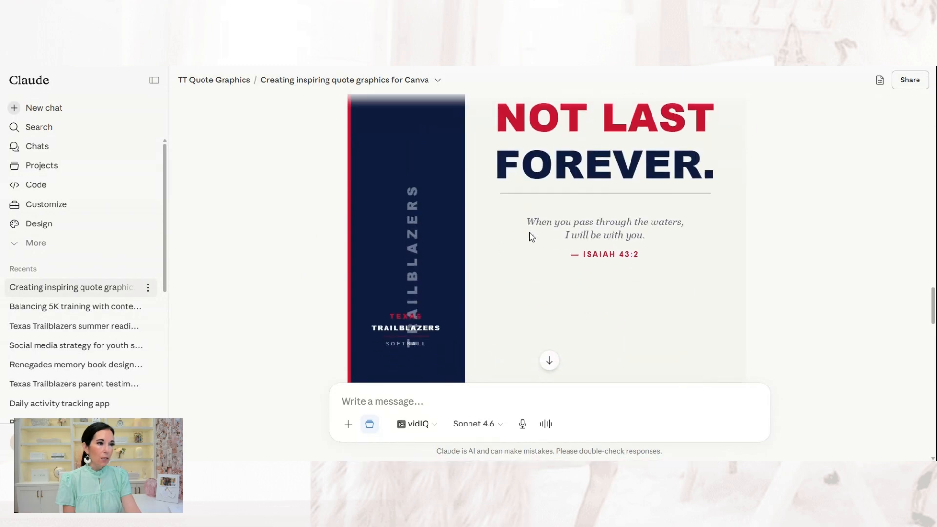
pyautogui.scroll(-3, 531, 237)
pyautogui.scroll(-4, 323, 290)
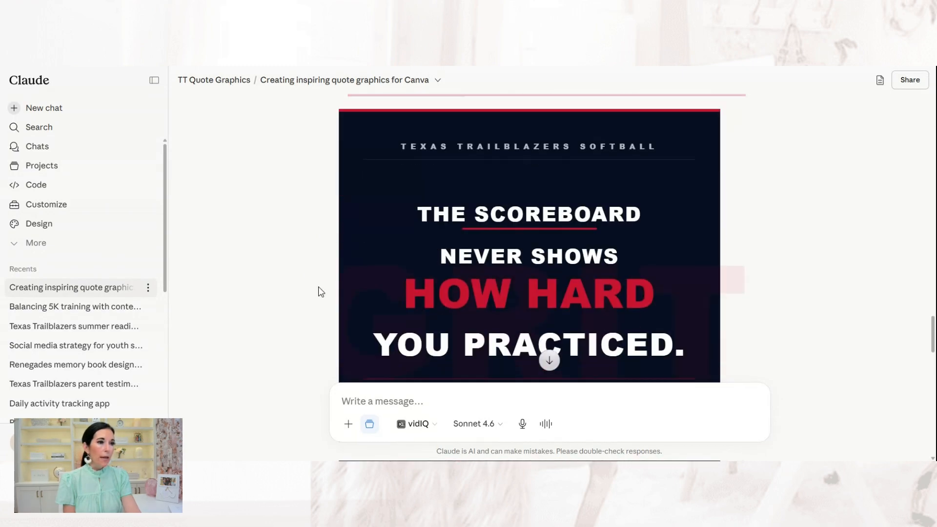
pyautogui.scroll(3, 324, 296)
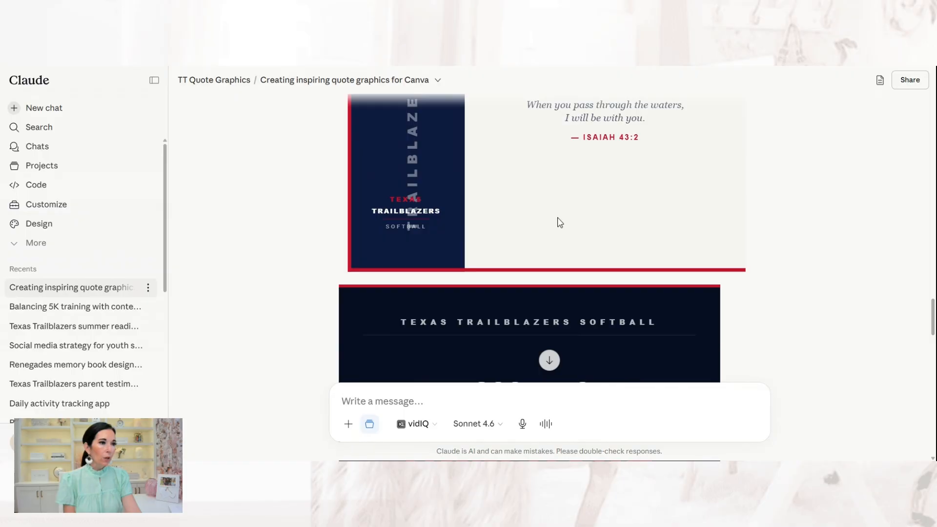
pyautogui.scroll(5, 560, 223)
pyautogui.scroll(-10, 628, 226)
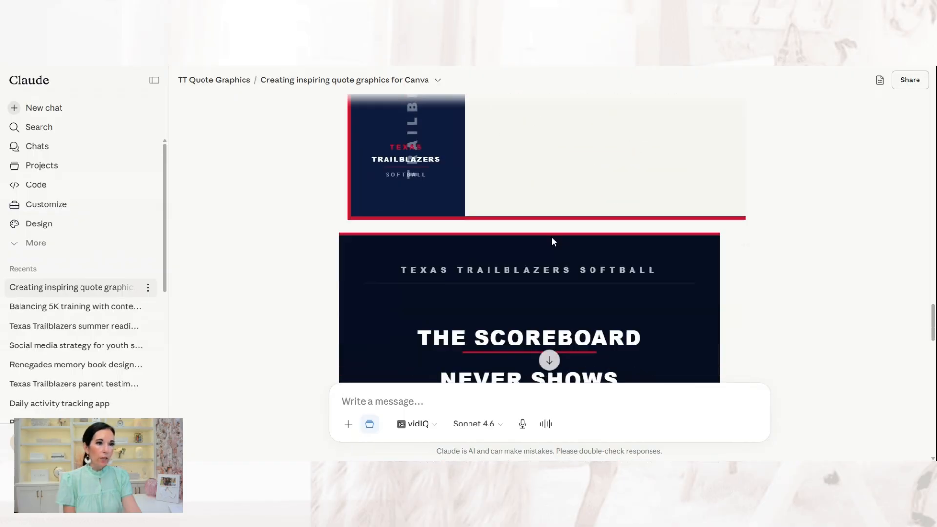
pyautogui.scroll(-8, 457, 257)
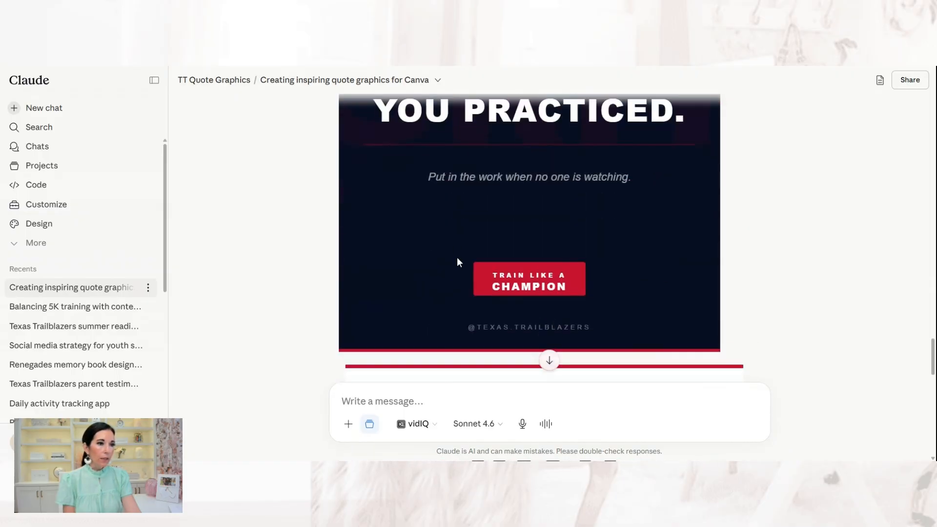
pyautogui.scroll(-6, 545, 234)
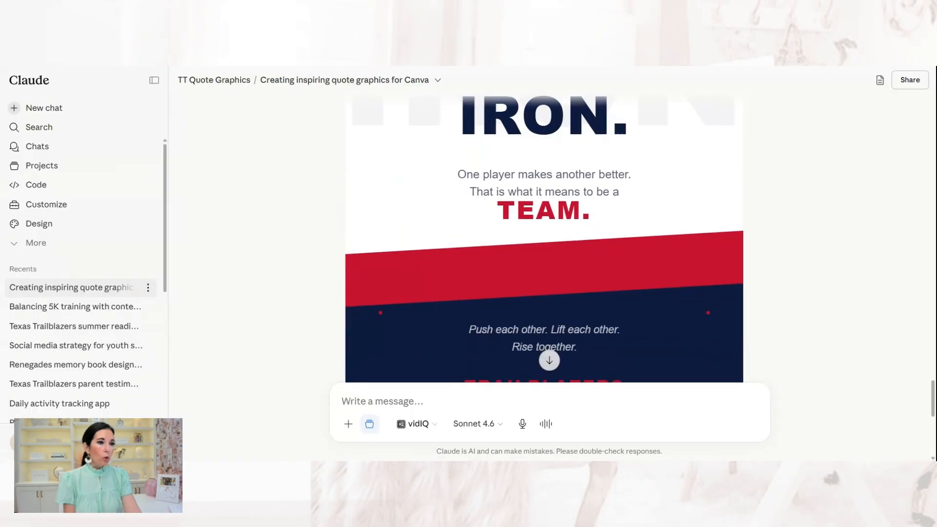
pyautogui.scroll(-3, 544, 234)
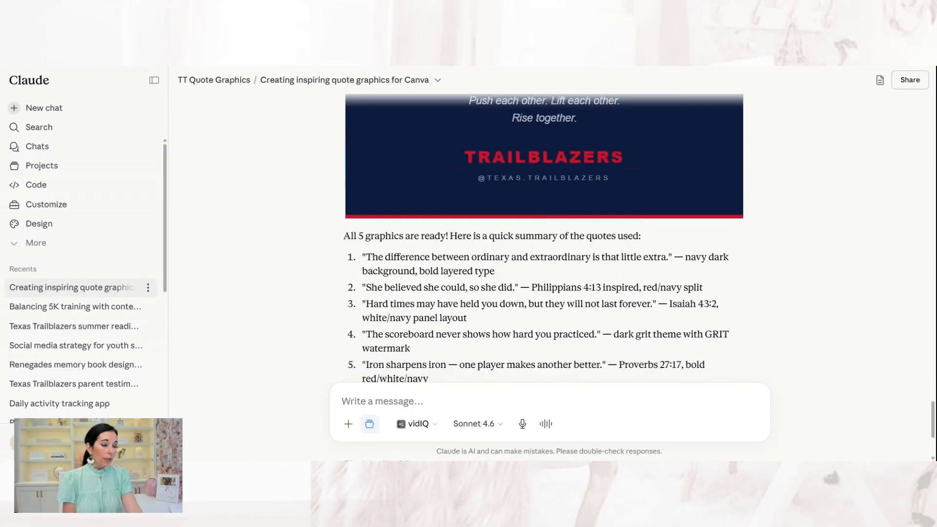
# Read the closing question about creating the designs in Canva and send the reply "Yes, proceed"
pyautogui.scroll(-3, 439, 273)
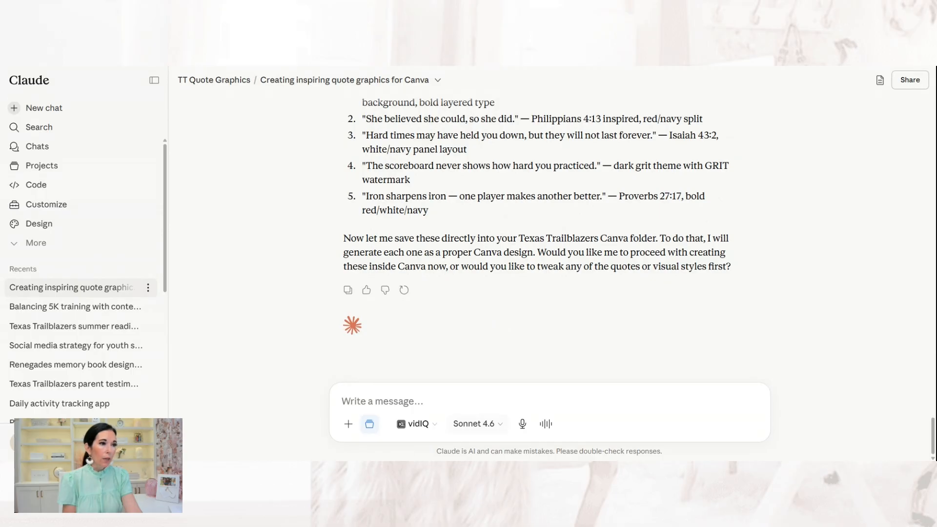
pyautogui.write('Yes,')
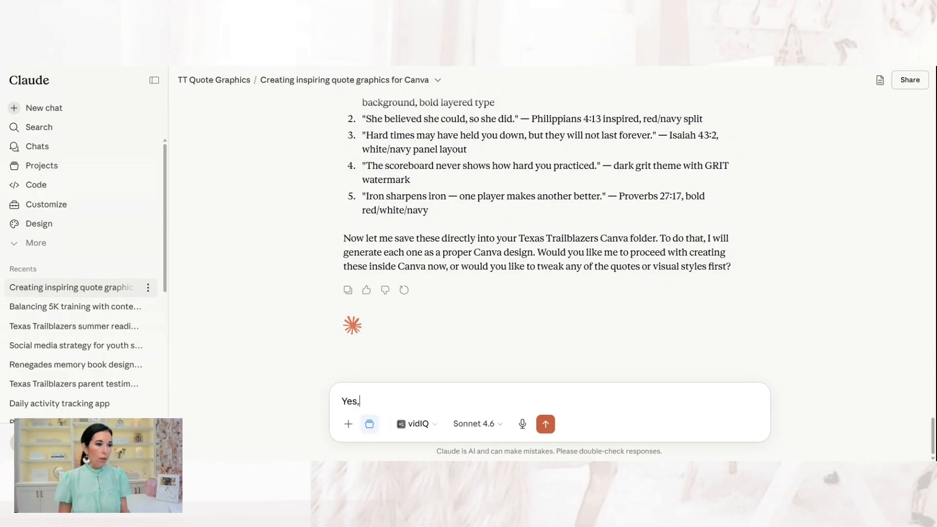
pyautogui.write(' proceed')
pyautogui.press('Return')
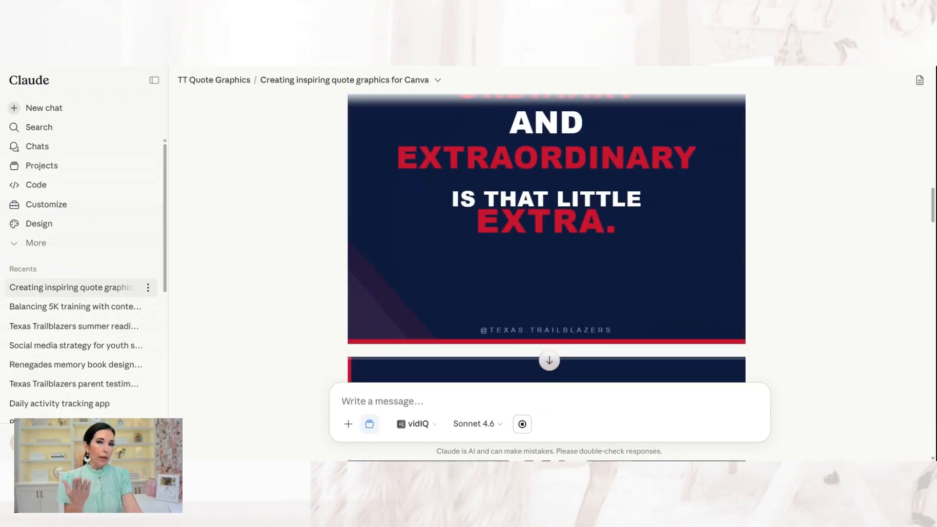
pyautogui.scroll(-5, 295, 274)
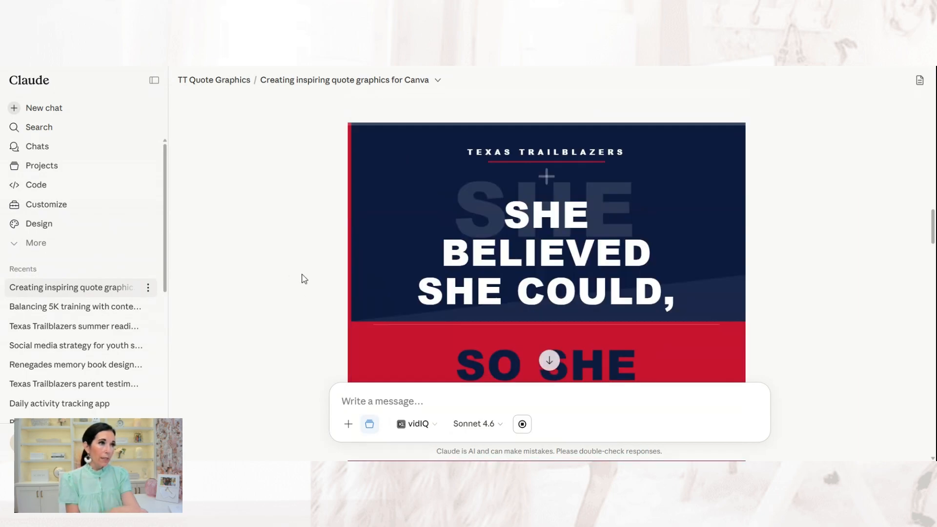
pyautogui.scroll(-10, 303, 276)
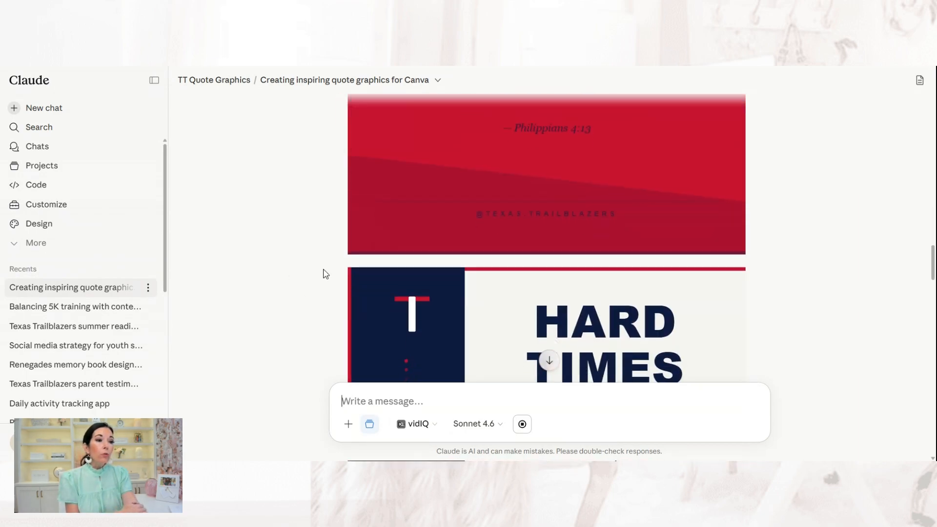
pyautogui.scroll(-5, 315, 279)
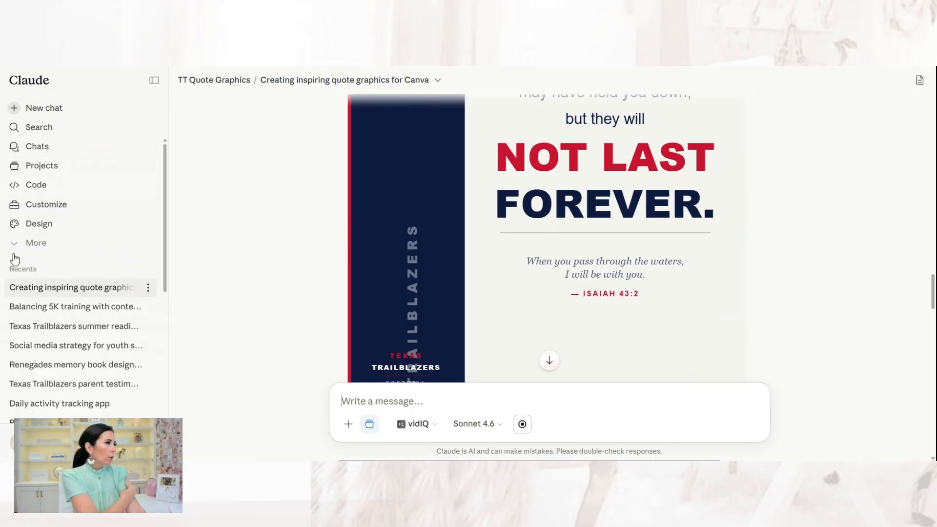
pyautogui.click(56, 242)
pyautogui.click(66, 205)
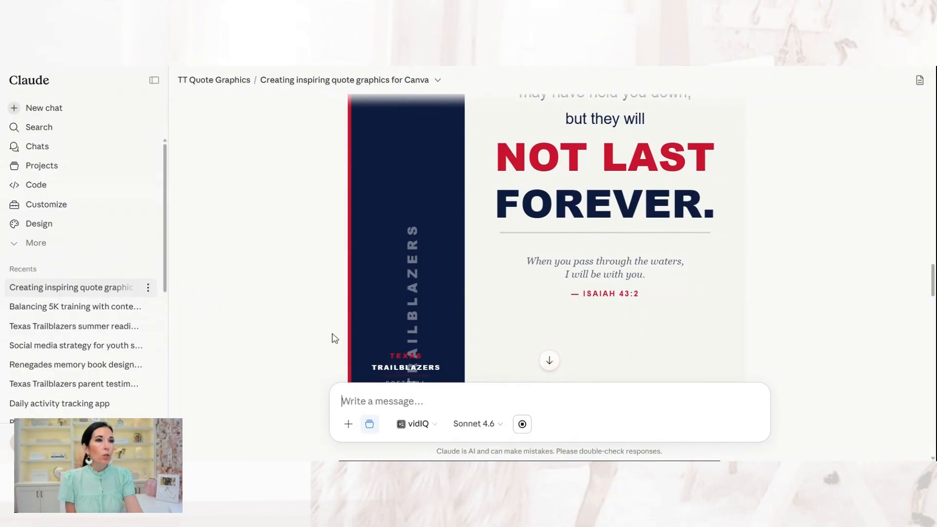
# Find the Canva results below the quote summary and examine the design variations generated for the first quote
pyautogui.scroll(-1, 318, 354)
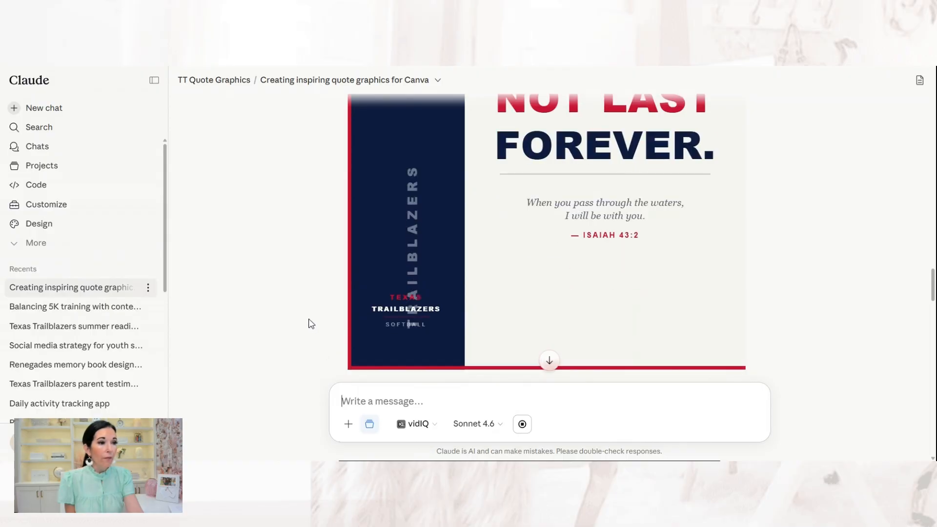
pyautogui.scroll(-8, 321, 309)
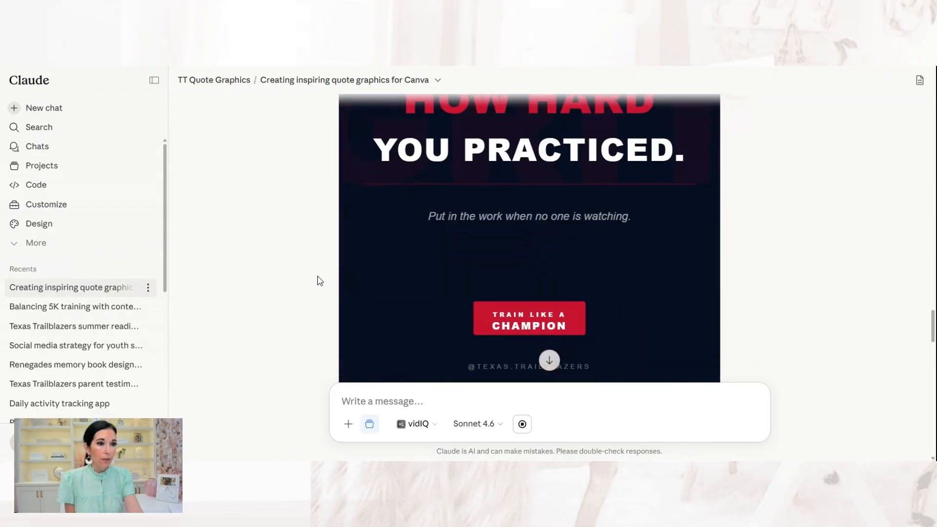
pyautogui.scroll(-10, 320, 275)
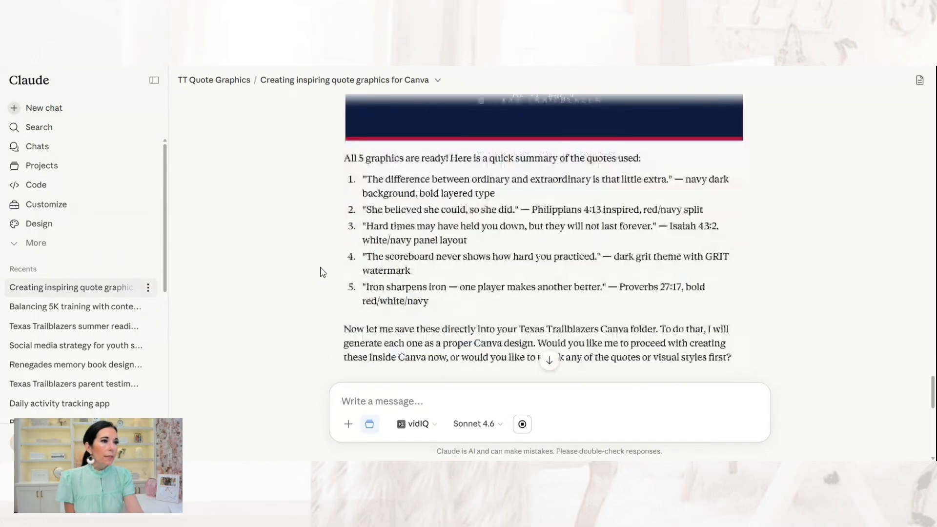
pyautogui.scroll(-7, 321, 271)
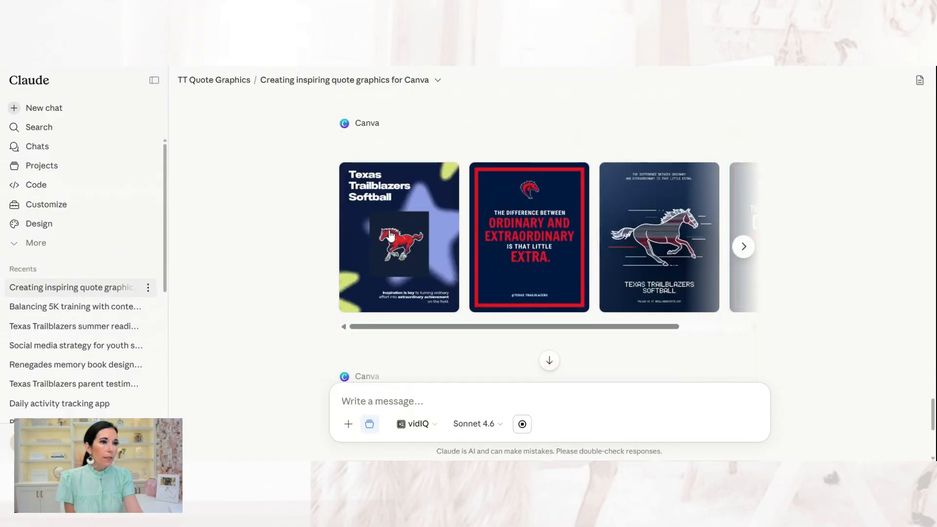
pyautogui.click(743, 248)
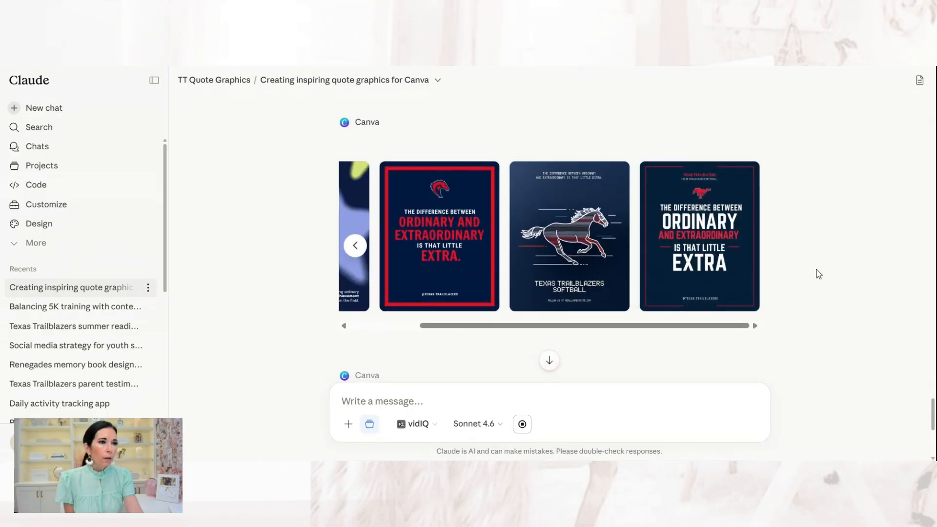
pyautogui.scroll(-3, 781, 278)
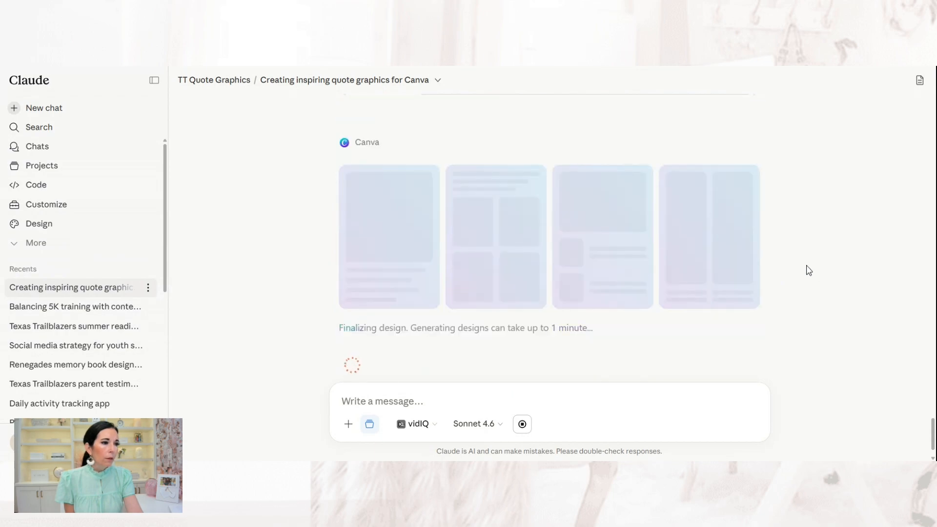
pyautogui.scroll(-1, 801, 281)
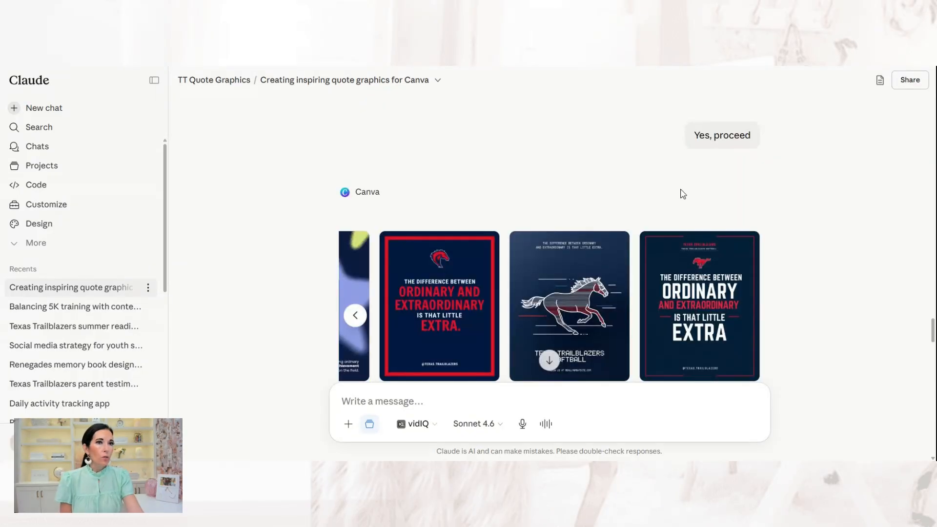
# Check the list of five quotes against the Canva results, bringing the first design variation of the "ordinary and extraordinary" quote back into view
pyautogui.scroll(4, 683, 194)
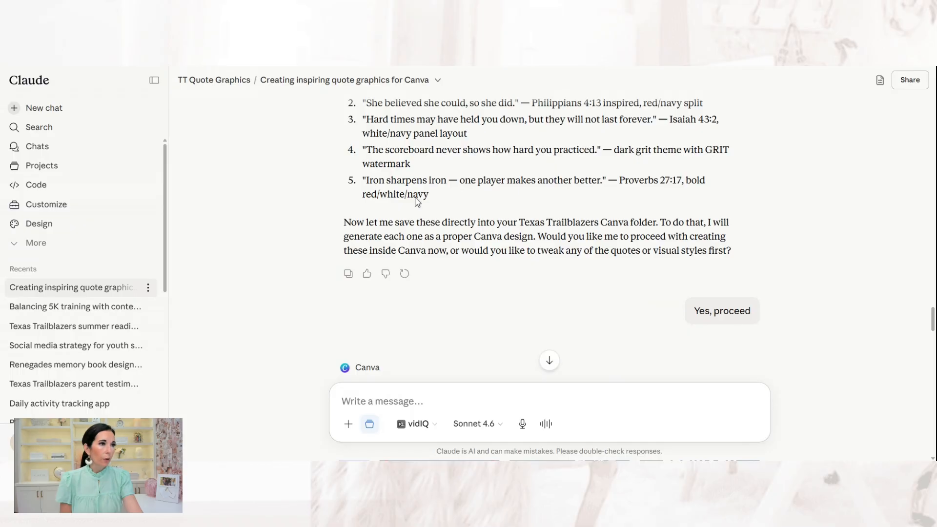
pyautogui.scroll(5, 488, 220)
pyautogui.scroll(-3, 488, 220)
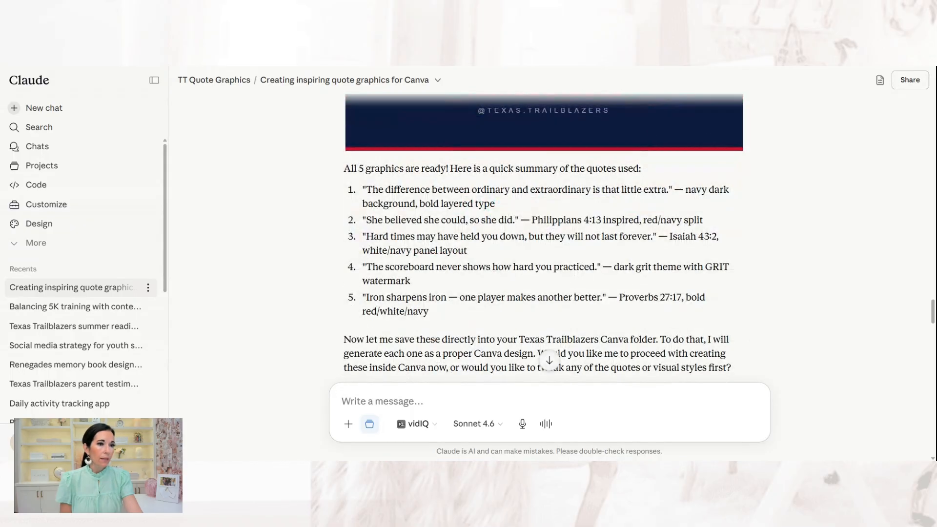
pyautogui.scroll(-2, 549, 238)
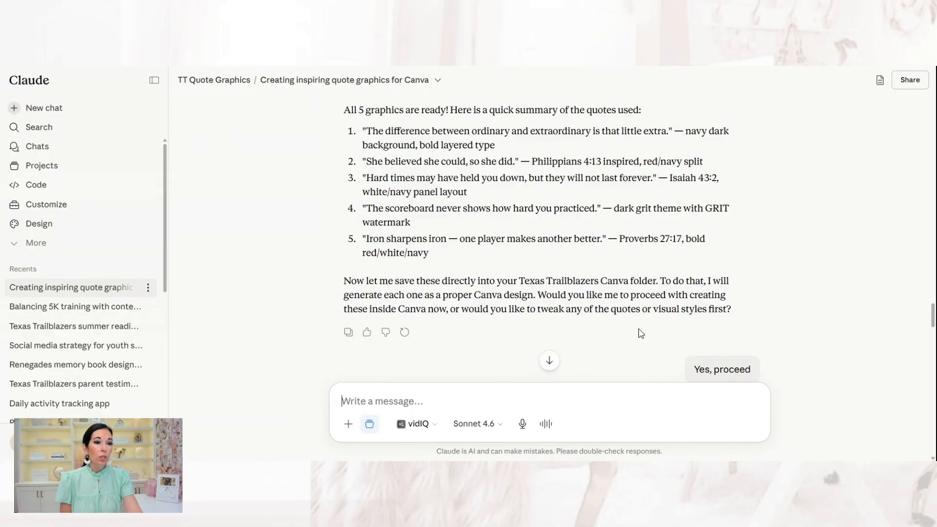
pyautogui.scroll(-1, 639, 331)
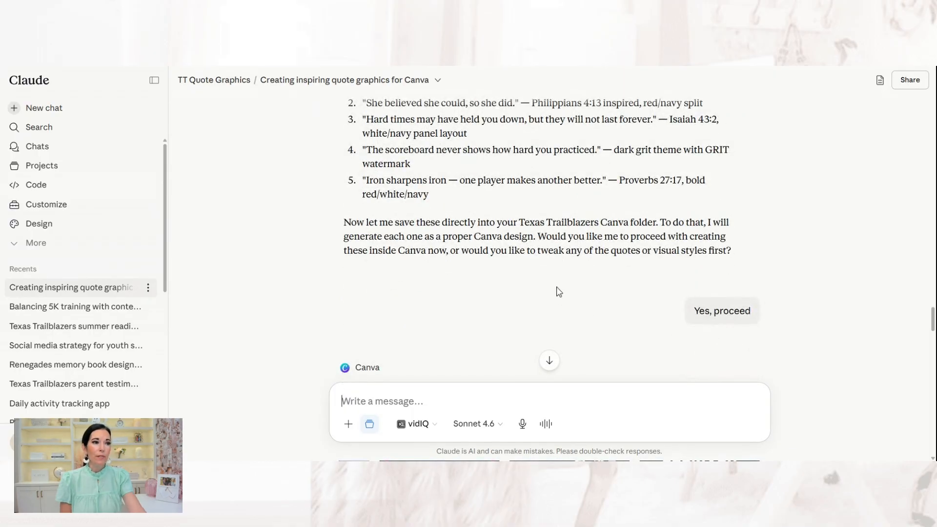
pyautogui.scroll(-1, 398, 250)
pyautogui.scroll(-2, 335, 292)
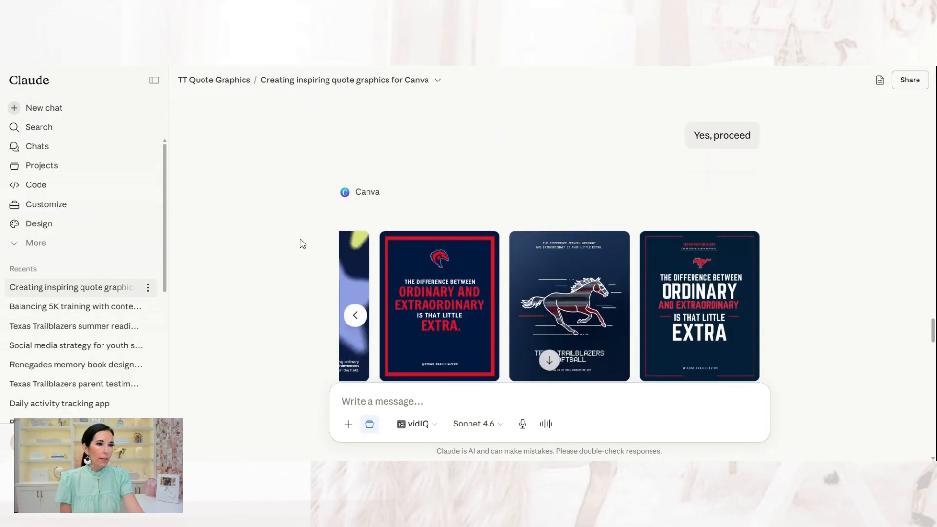
pyautogui.scroll(-1, 301, 271)
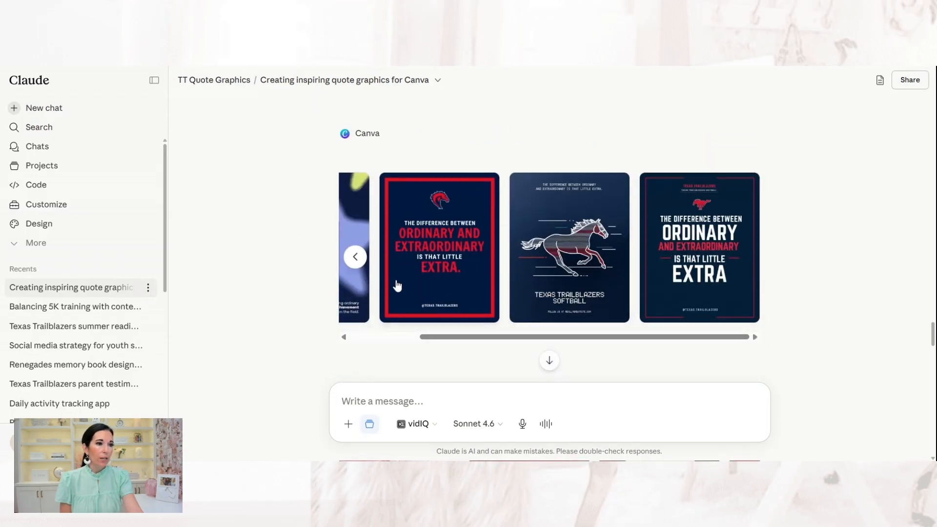
pyautogui.moveTo(474, 342); pyautogui.dragTo(336, 333)
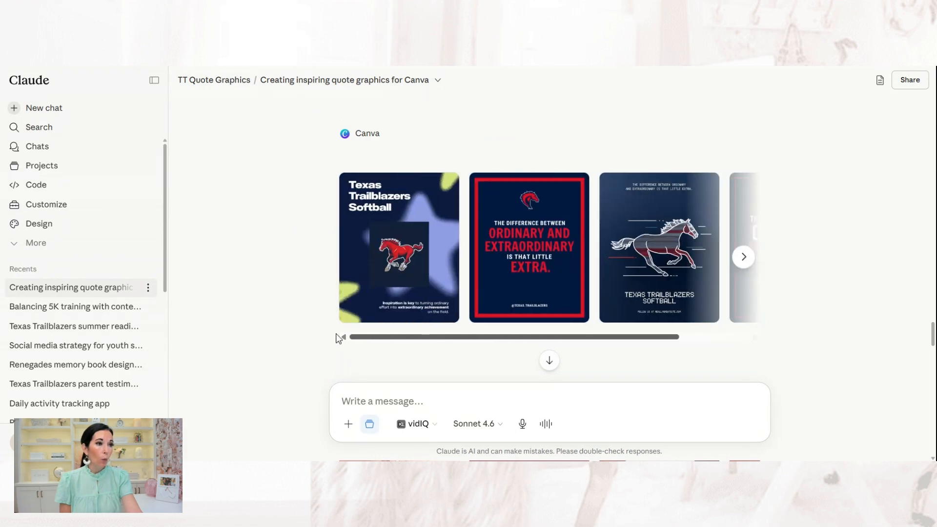
# Examine all the Canva design variations for the "She believed she could, so she did" and "Hard times may have held you down" quotes
pyautogui.scroll(-5, 331, 337)
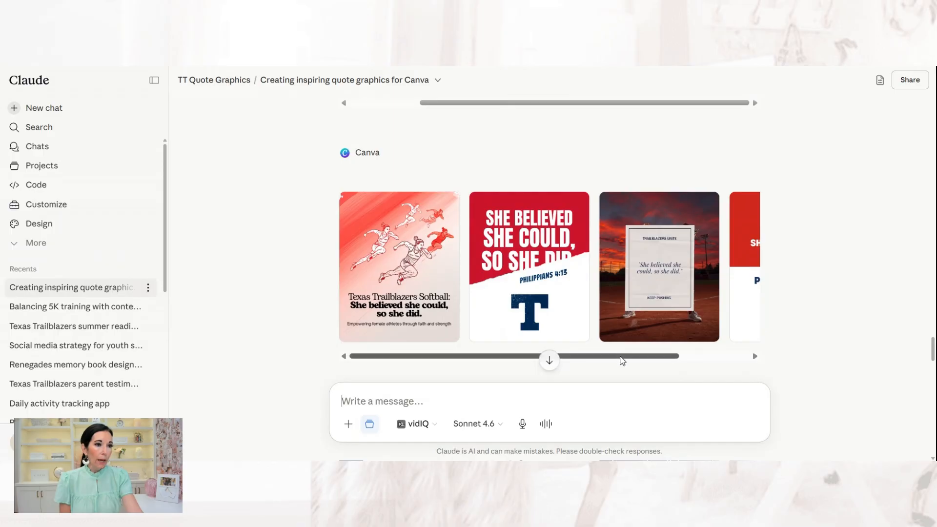
pyautogui.click(732, 357)
pyautogui.scroll(-3, 326, 276)
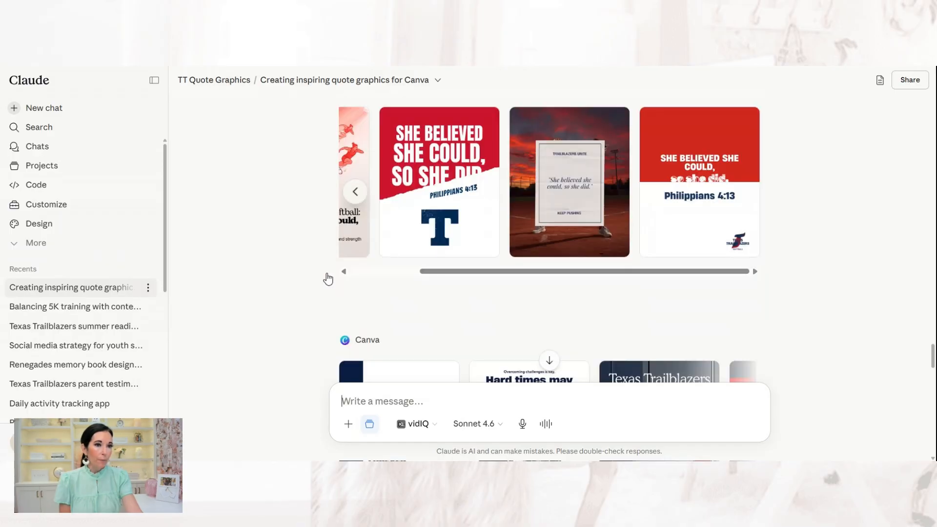
pyautogui.scroll(-3, 327, 278)
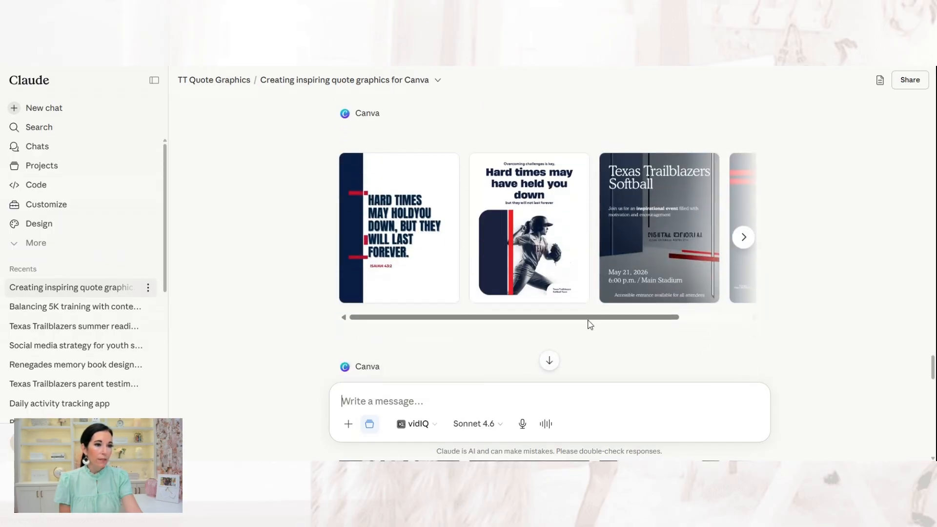
pyautogui.moveTo(589, 320); pyautogui.dragTo(686, 320)
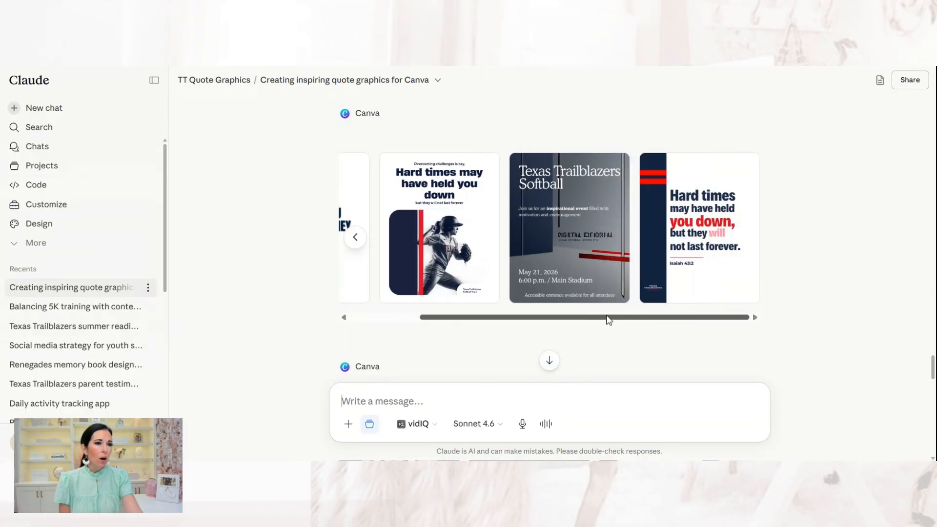
pyautogui.moveTo(601, 322); pyautogui.dragTo(459, 318)
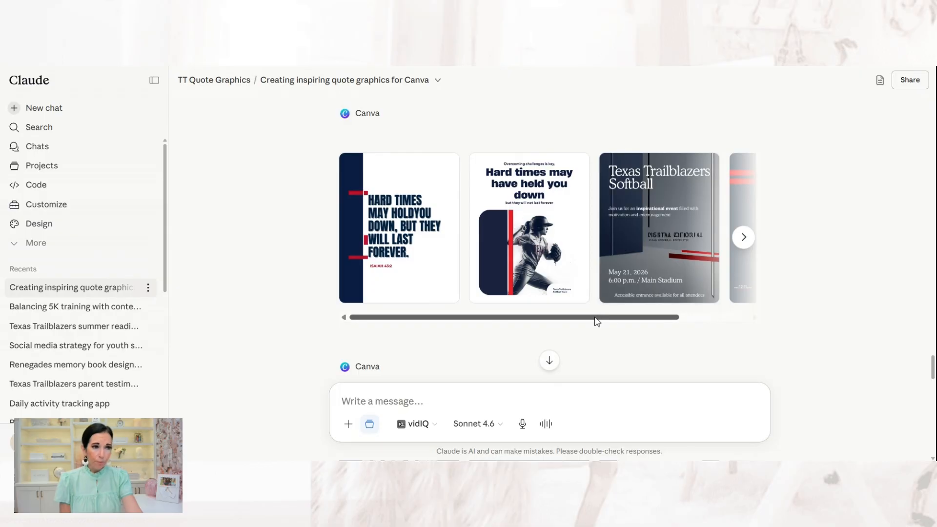
pyautogui.moveTo(597, 321); pyautogui.dragTo(464, 258)
# Examine all the Canva design variations for the "Train like a champion" and "Iron sharpens iron" quotes
pyautogui.scroll(-3, 315, 303)
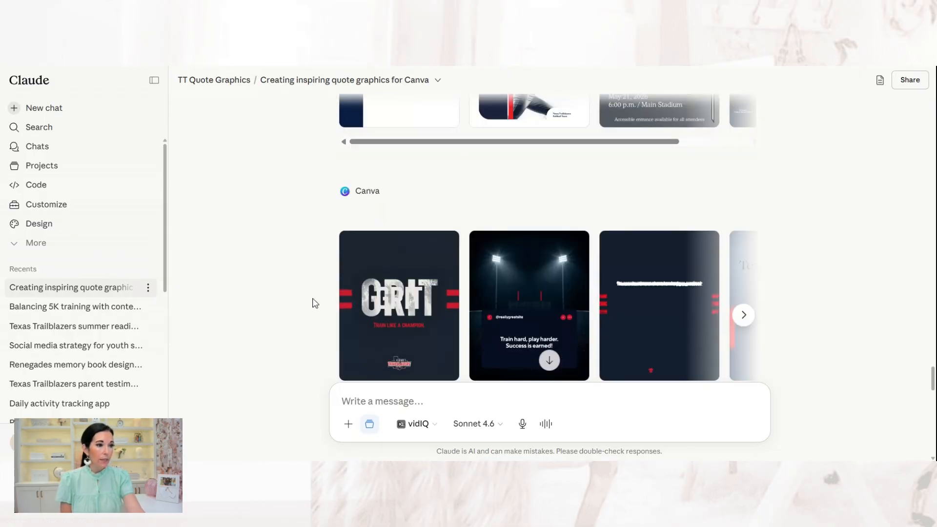
pyautogui.scroll(-1, 561, 273)
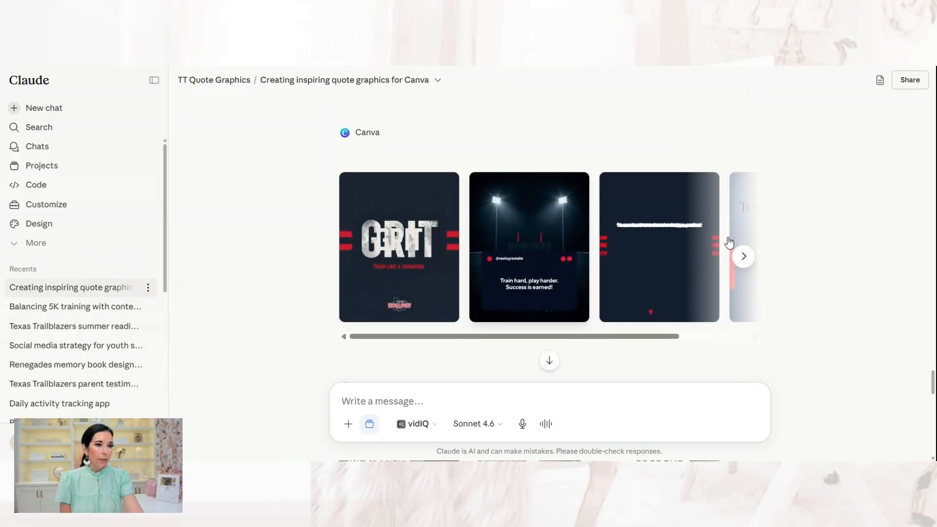
pyautogui.click(743, 257)
pyautogui.scroll(-3, 493, 265)
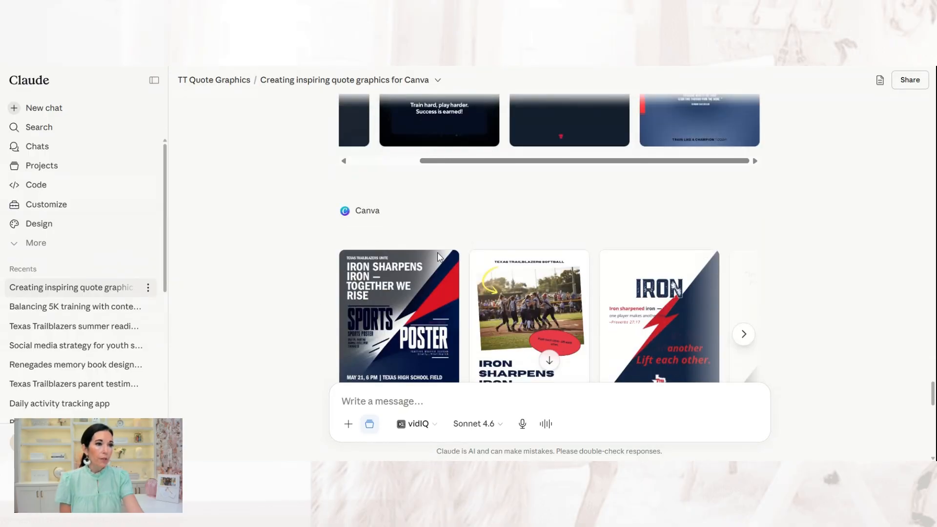
pyautogui.scroll(-1, 511, 321)
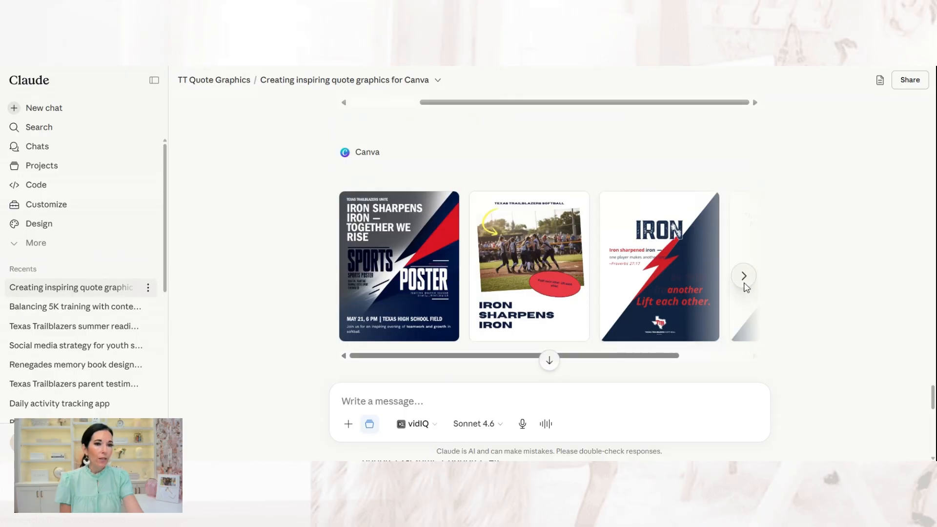
pyautogui.click(744, 275)
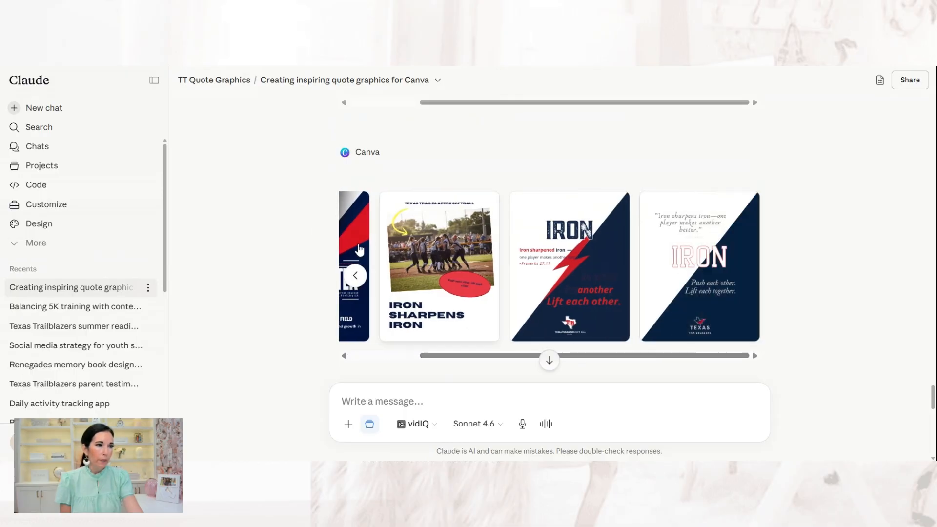
pyautogui.scroll(-2, 652, 255)
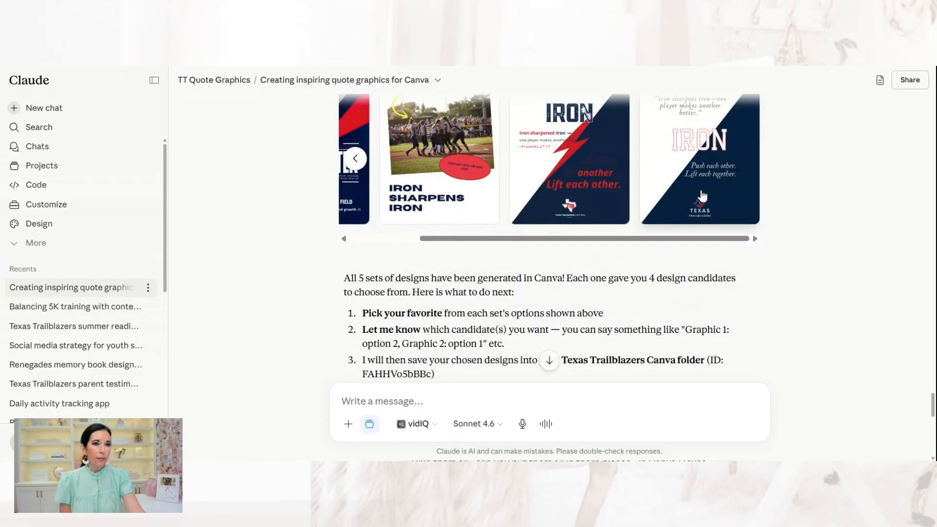
# Preview the last "Iron sharpens iron" variation, open it in Canva through the external link, and return to the chat with the preview closed
pyautogui.click(692, 191)
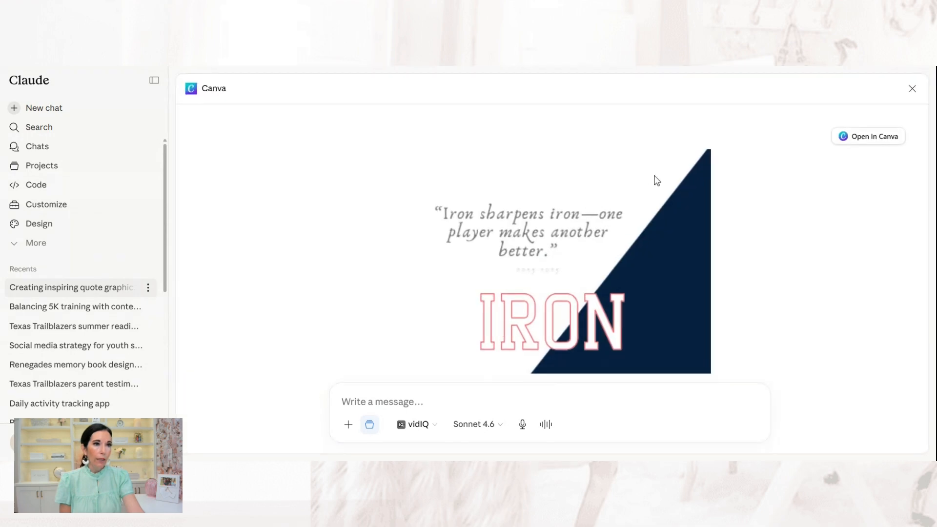
pyautogui.click(870, 140)
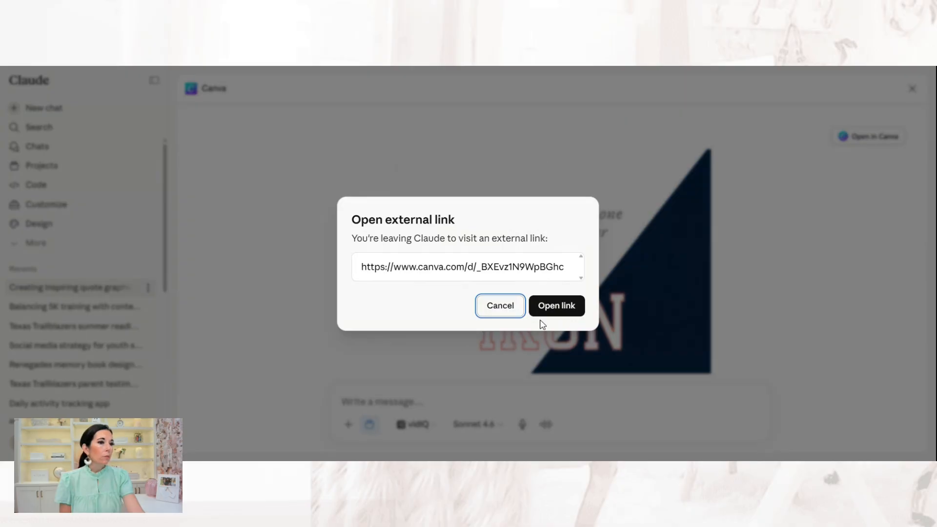
pyautogui.click(547, 306)
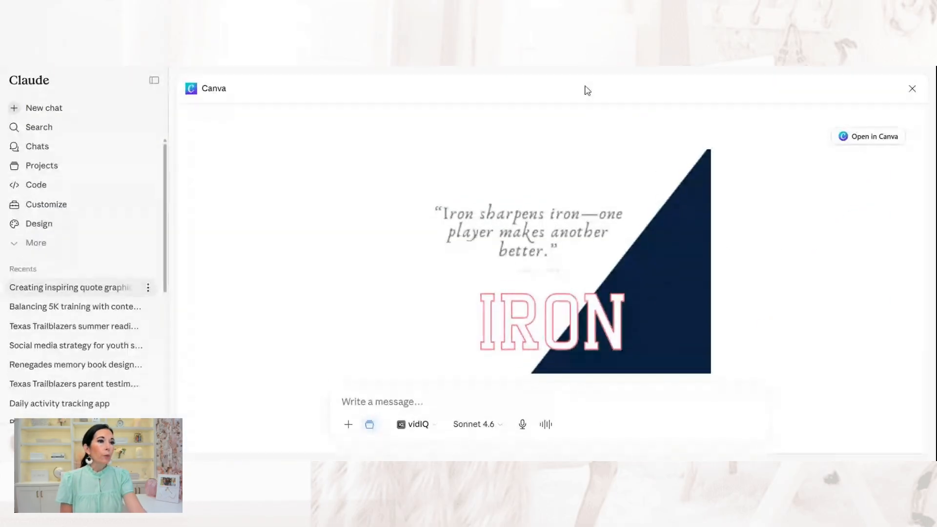
pyautogui.click(913, 88)
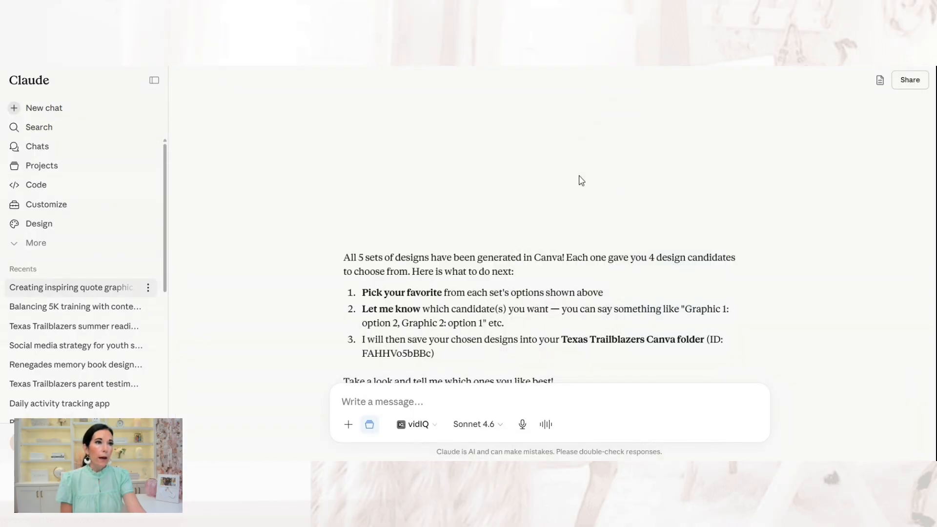
# Read the request to put all designs in the Texas Trailblazers folder and Claude's reply with the folder link and quote recap
pyautogui.scroll(10, 537, 195)
pyautogui.scroll(-1, 507, 218)
pyautogui.scroll(-6, 514, 218)
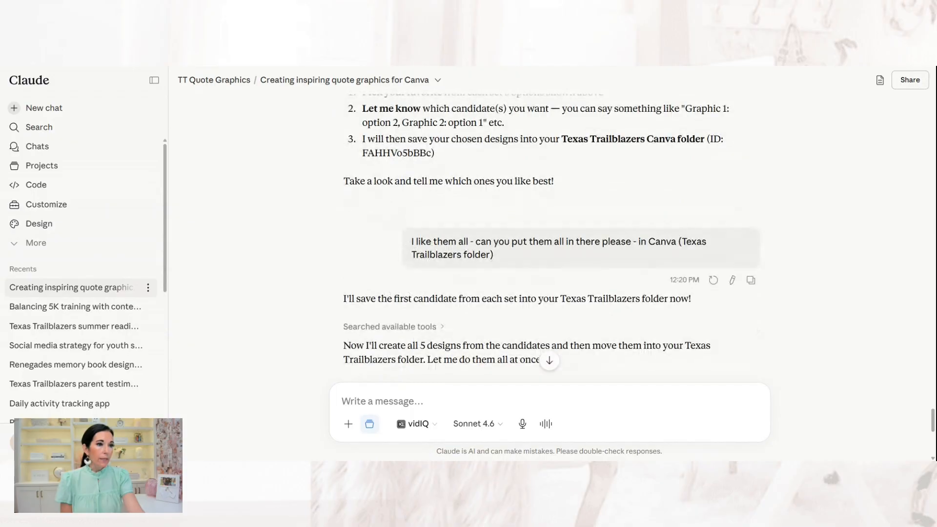
pyautogui.scroll(-3, 432, 257)
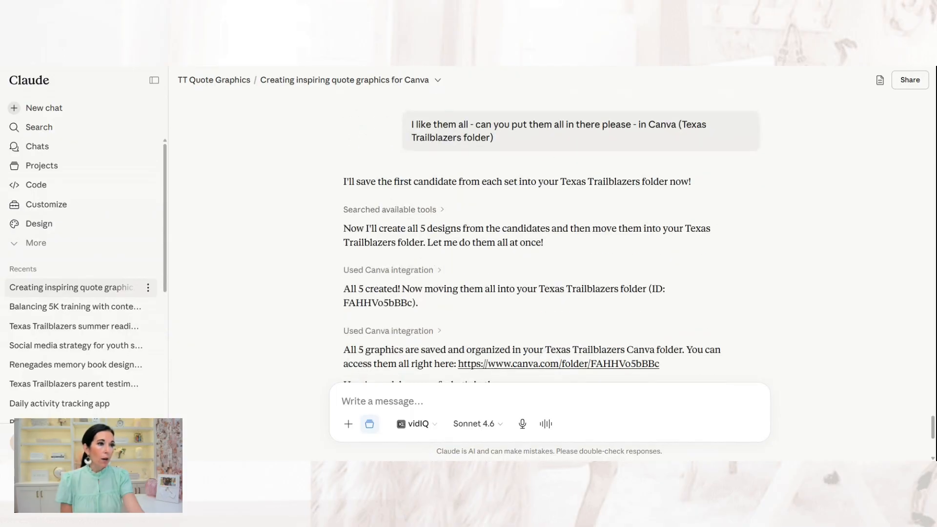
pyautogui.scroll(-2, 479, 236)
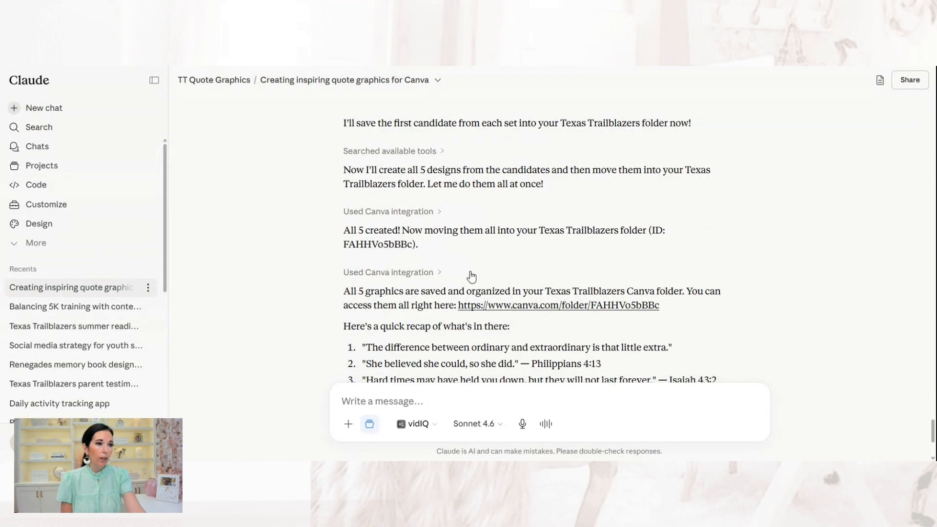
pyautogui.scroll(-2, 446, 273)
pyautogui.scroll(-3, 455, 291)
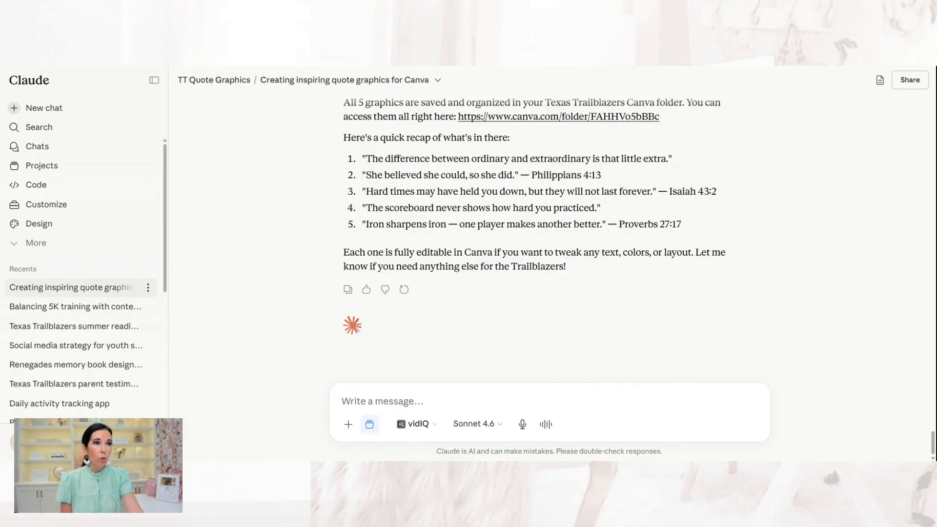
# Switch to the Texas Trailblazers folder in Canva, remove the "She believed she could, so she did" design, and look through the remaining items
pyautogui.scroll(1, 551, 145)
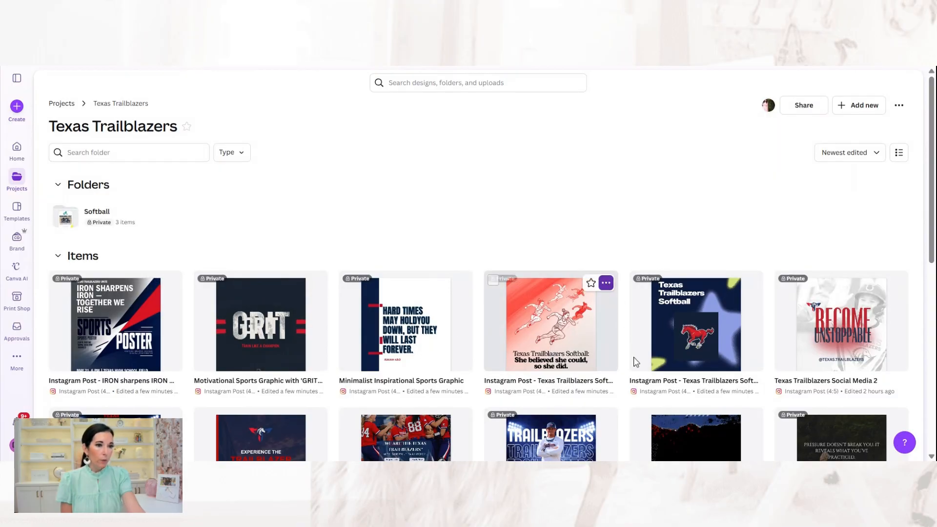
pyautogui.click(606, 283)
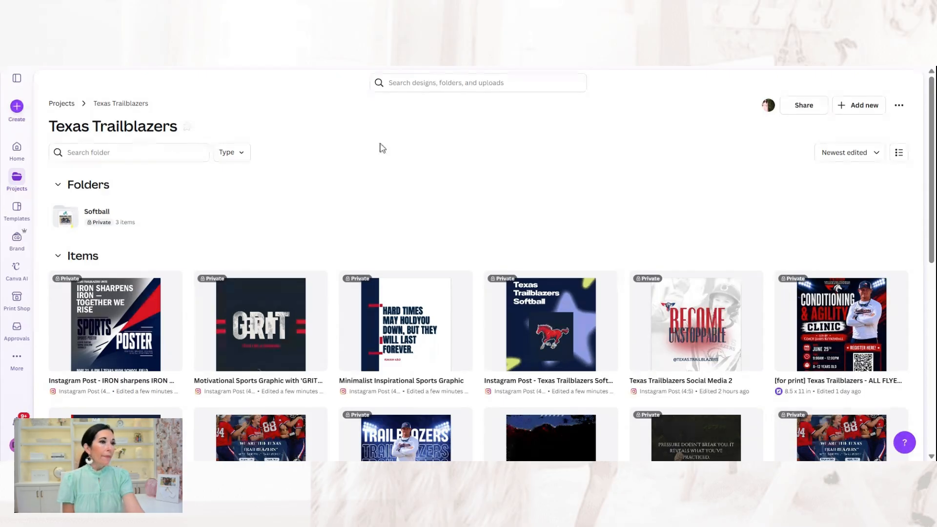
pyautogui.scroll(-1, 386, 151)
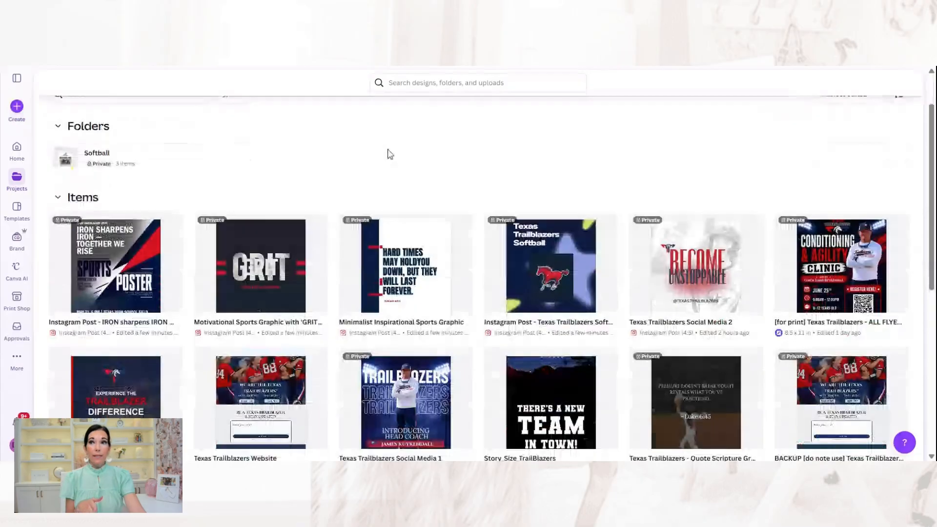
pyautogui.scroll(-2, 390, 154)
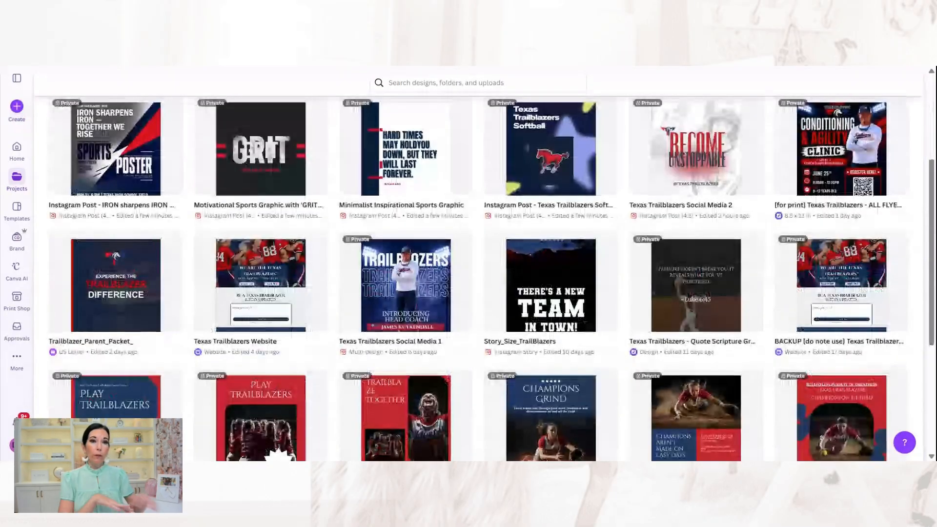